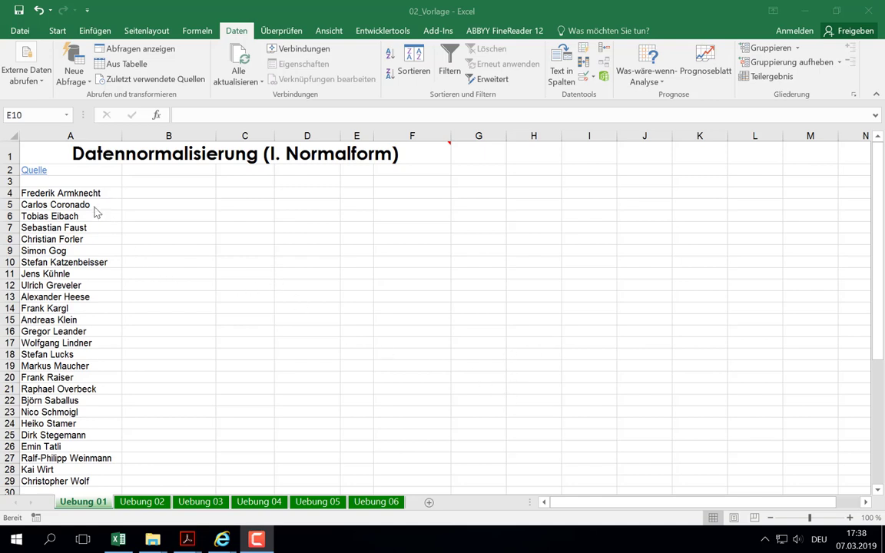
Undo the last two changes to bring back the institution names in column B
click(42, 180)
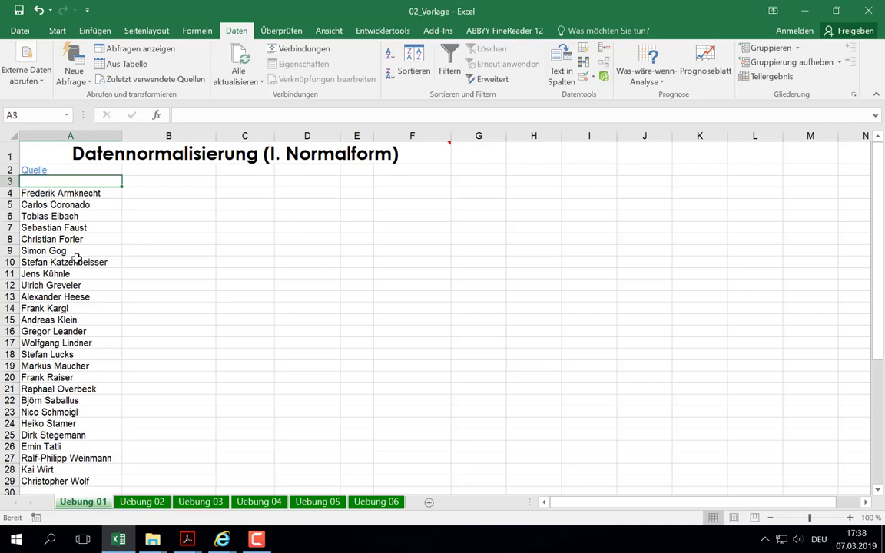
scroll(77, 257, down, 2)
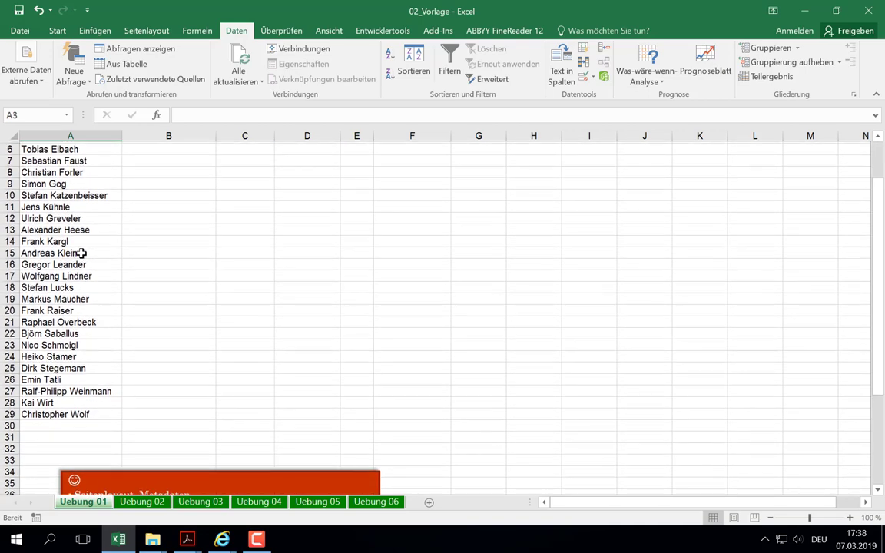
scroll(77, 231, up, 2)
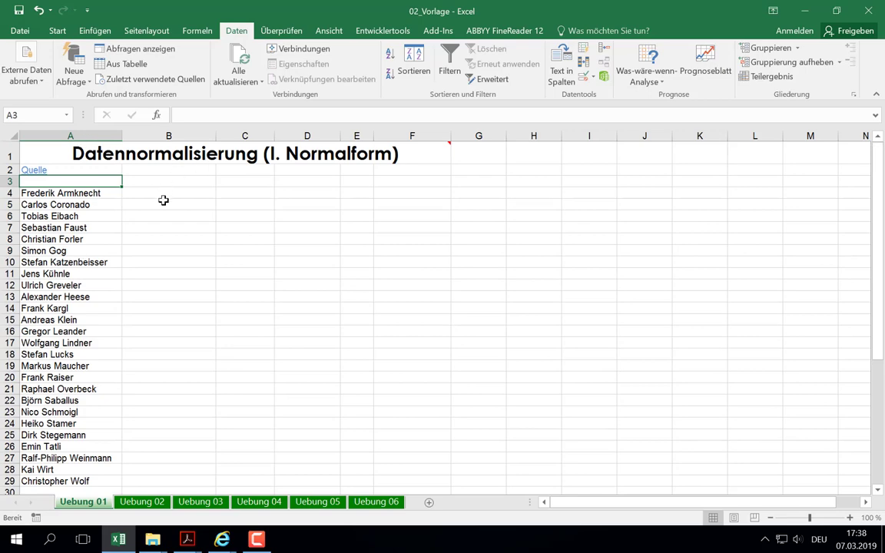
click(39, 10)
click(39, 10)
Clear the split data in C4:G29 and select the name list A4:B29
drag(241, 191, 460, 445)
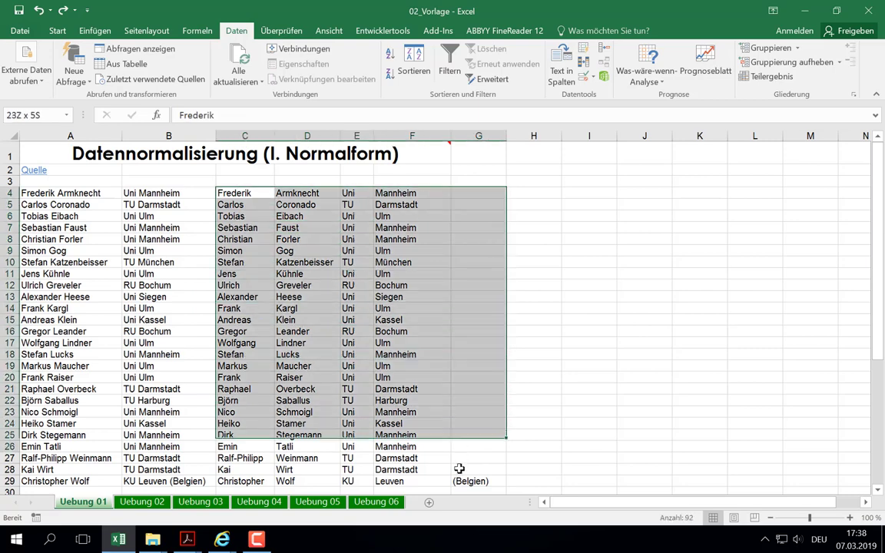
key(Delete)
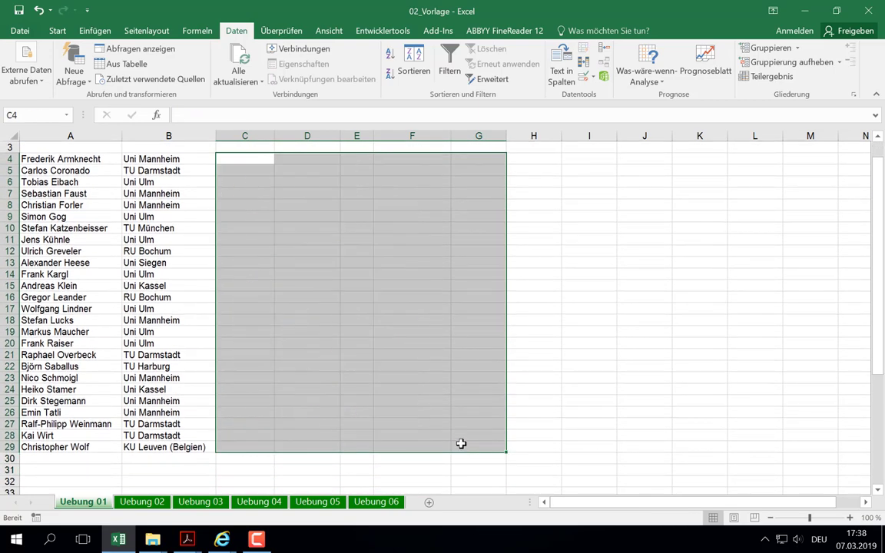
scroll(239, 221, up, 1)
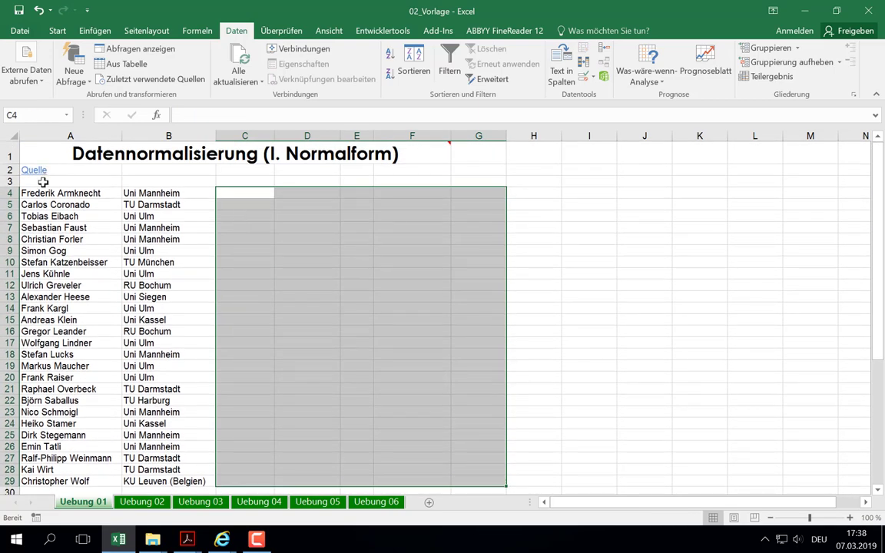
click(44, 181)
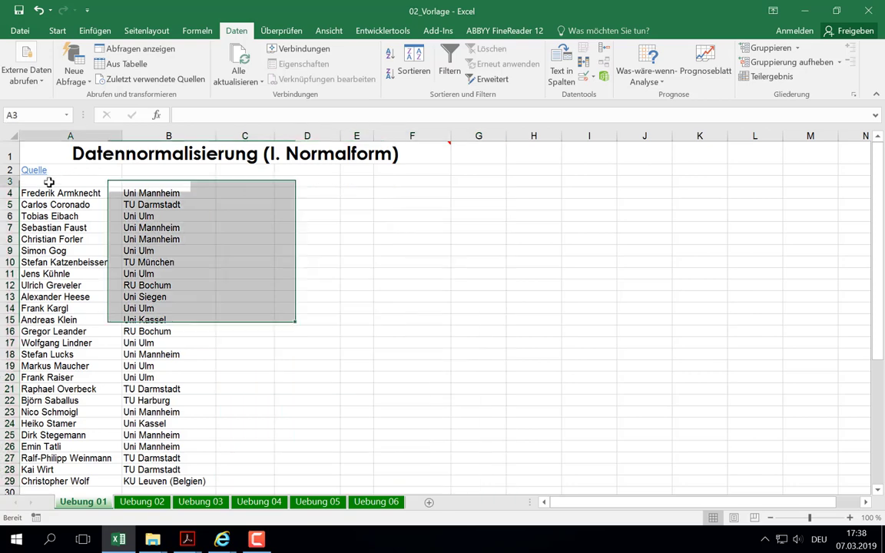
drag(46, 193, 148, 445)
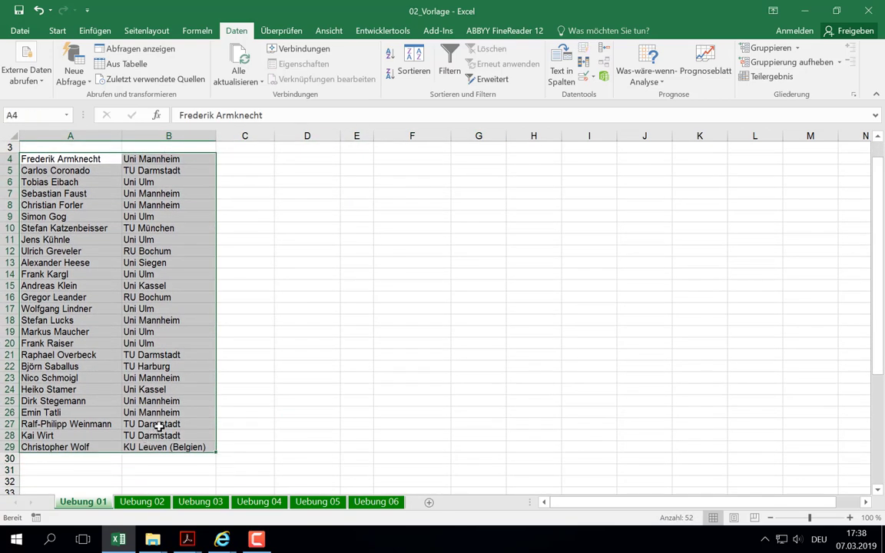
scroll(145, 384, up, 1)
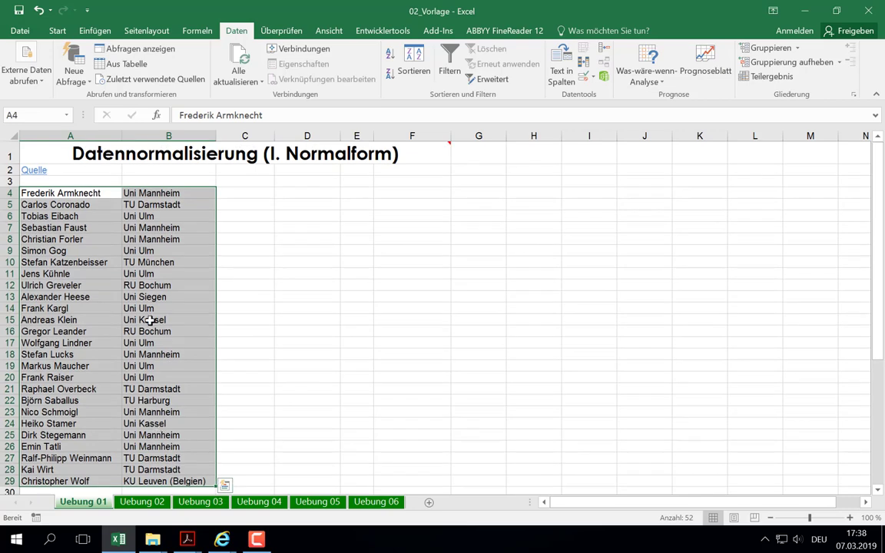
Insert a table over =$A$4:$B$29, creating Tabelle1 with headers Spalte1 and Spalte2
click(94, 30)
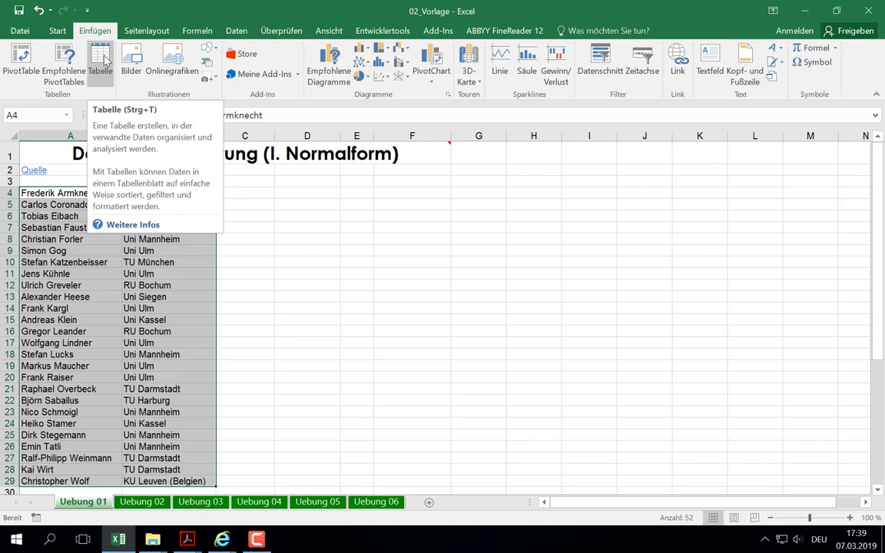
click(103, 60)
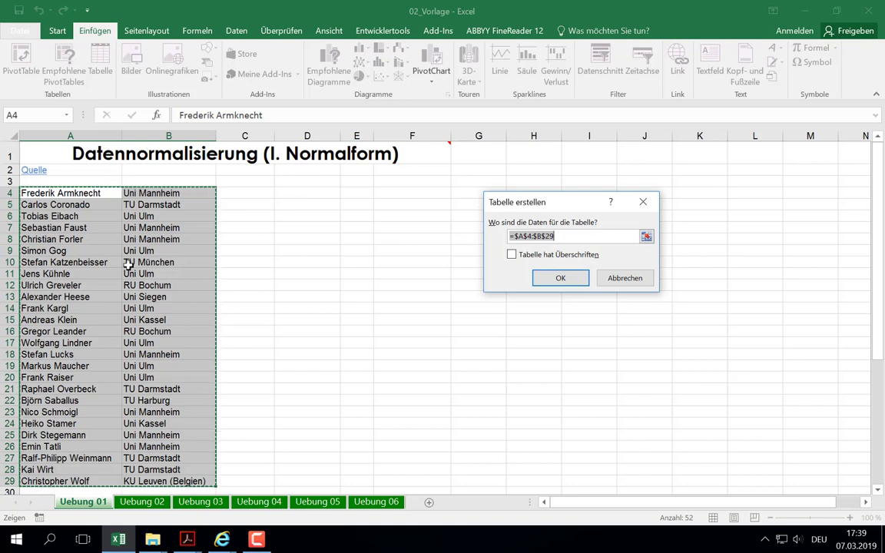
click(579, 237)
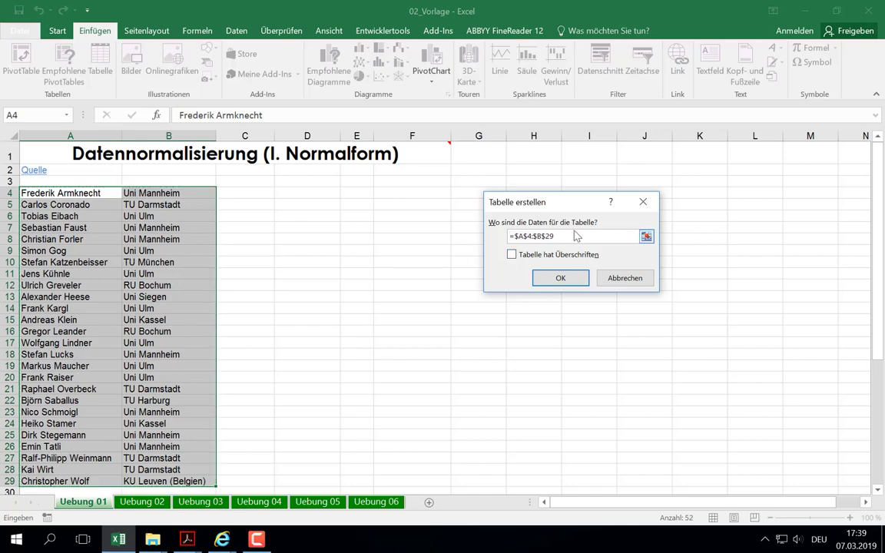
click(561, 278)
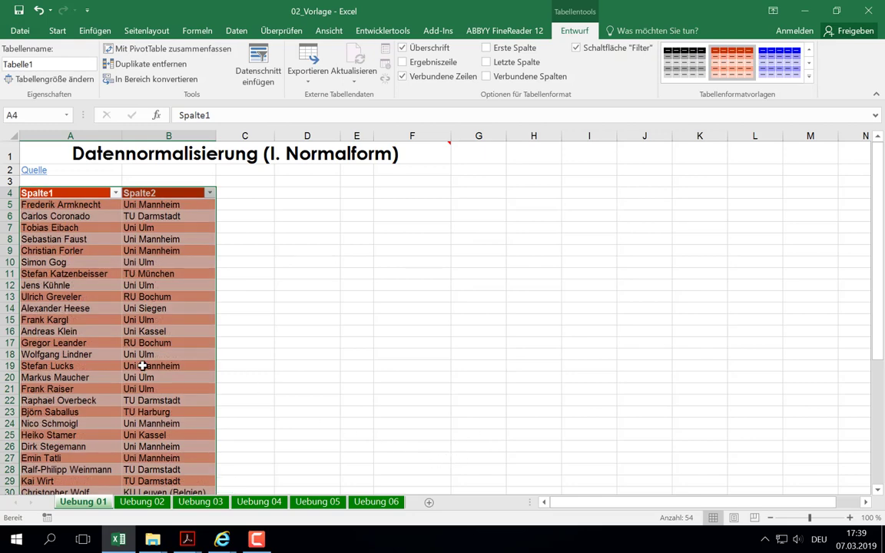
Apply the custom red FHK style from the table styles gallery to Tabelle1, then select A4
scroll(144, 364, down, 2)
scroll(143, 364, up, 2)
click(170, 285)
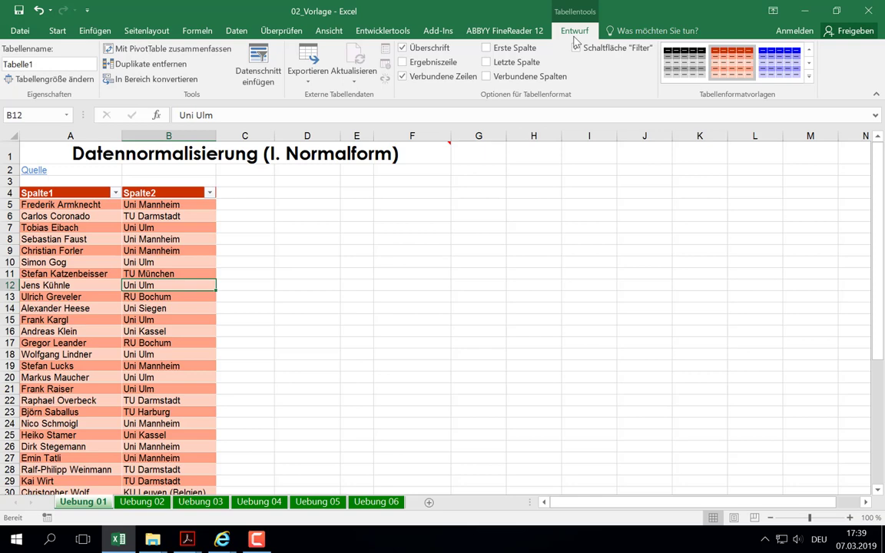
click(808, 76)
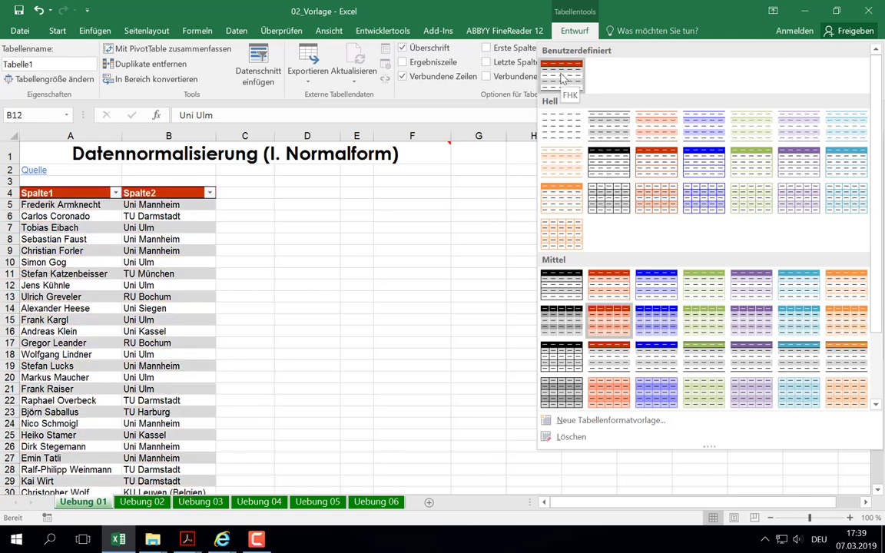
click(563, 77)
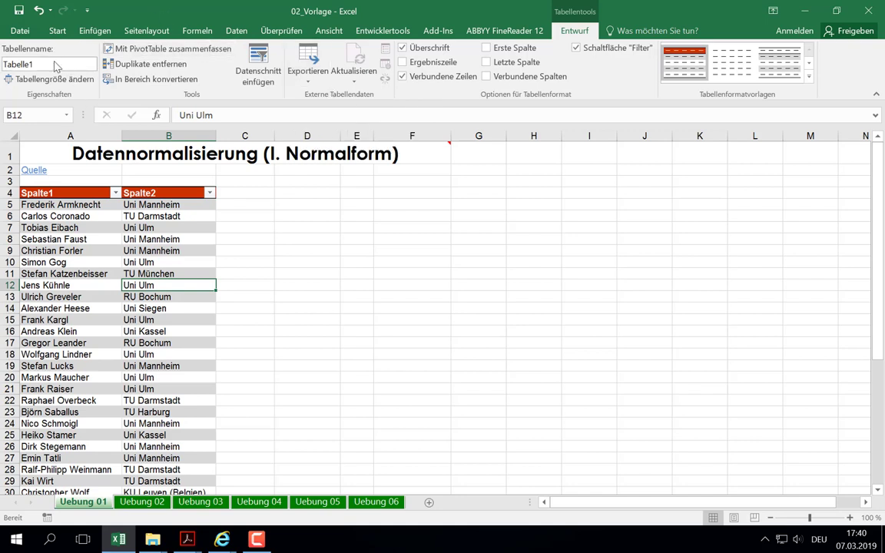
click(55, 66)
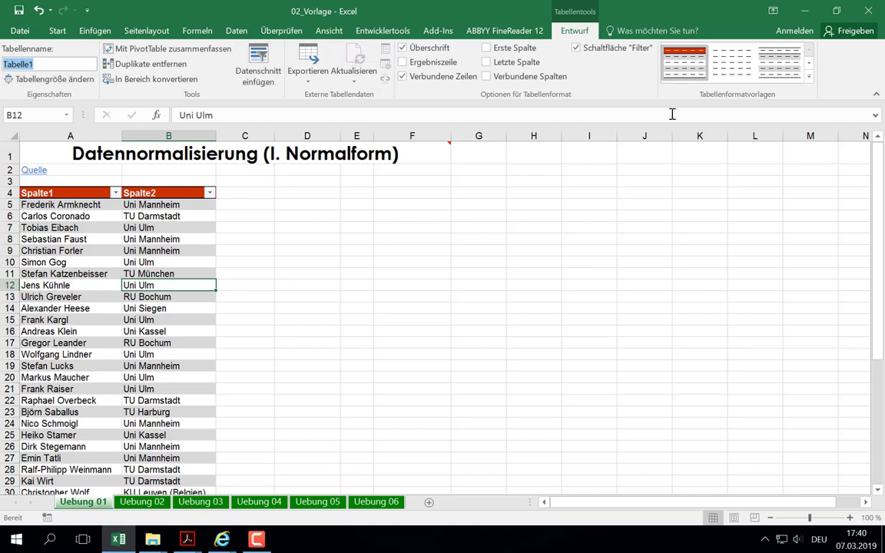
click(56, 194)
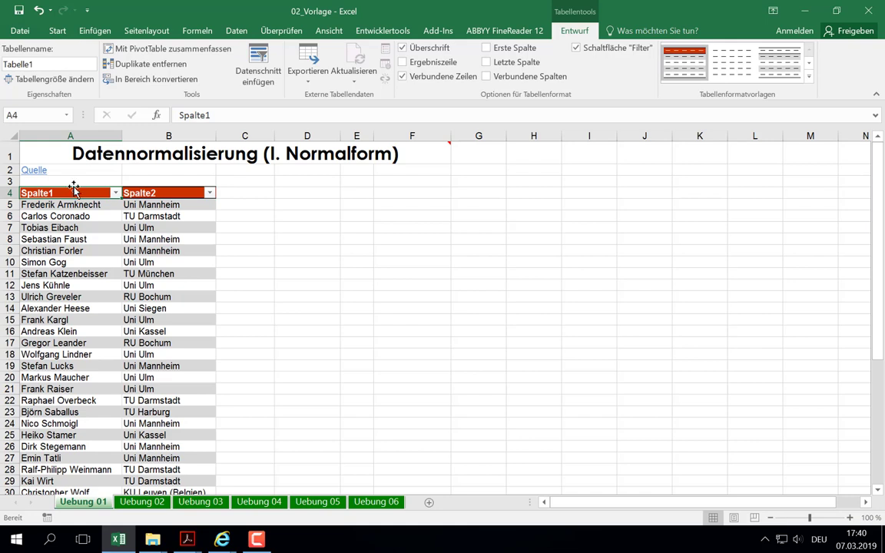
text(Name)
key(BackSpace)
key(BackSpace)
key(BackSpace)
key(BackSpace)
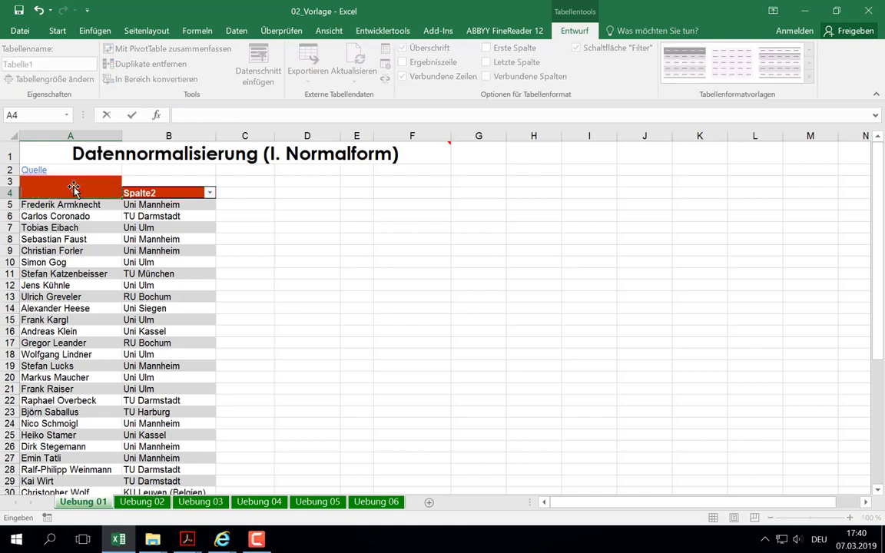
text(Name)
key(Tab)
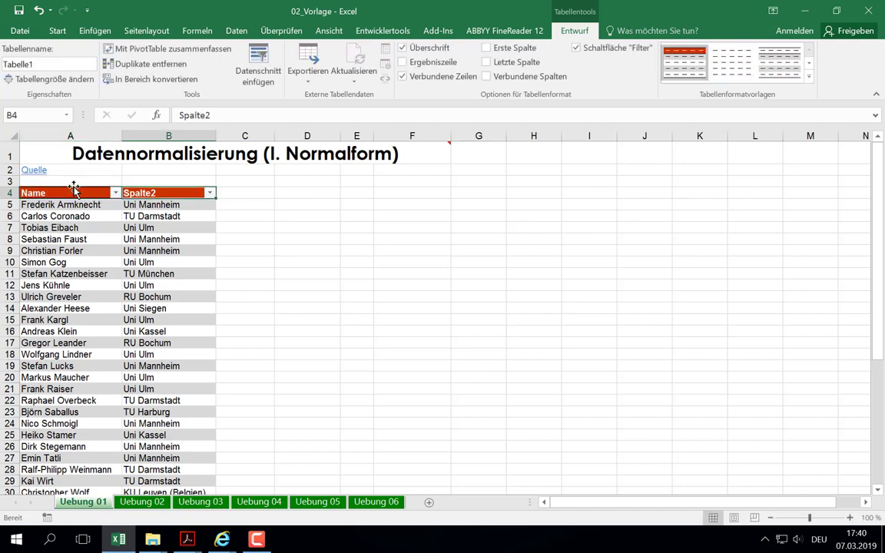
text(E)
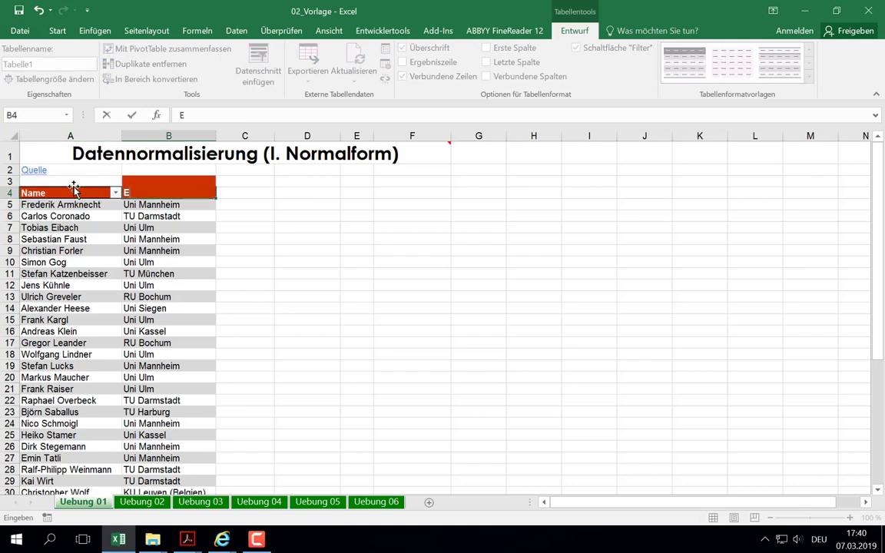
text(inrichtung)
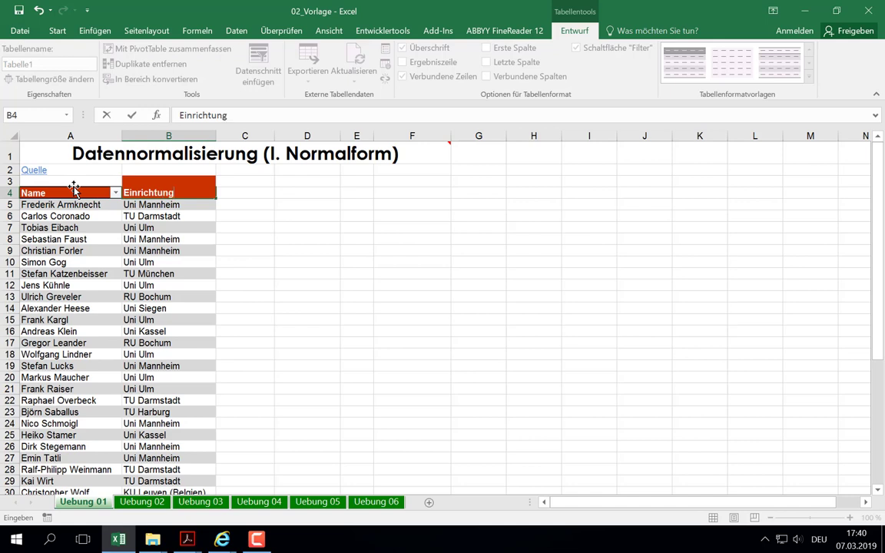
key(Return)
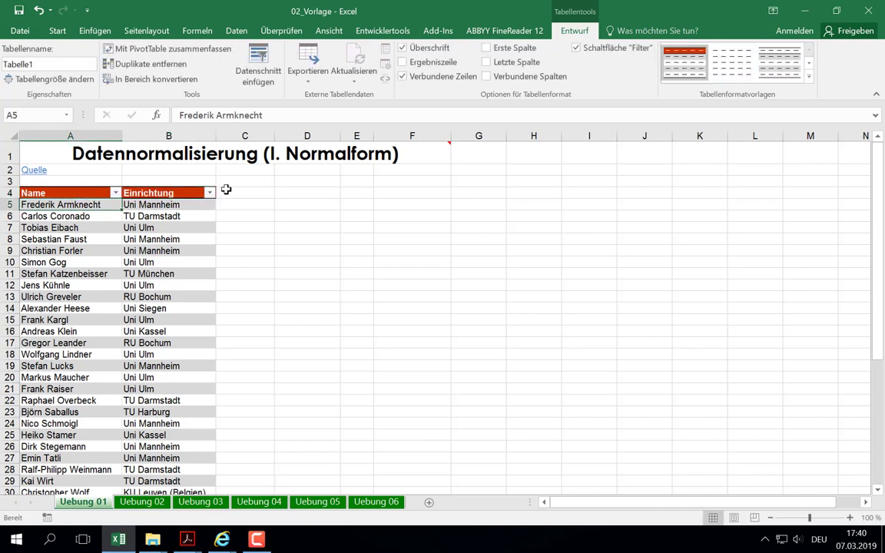
click(237, 193)
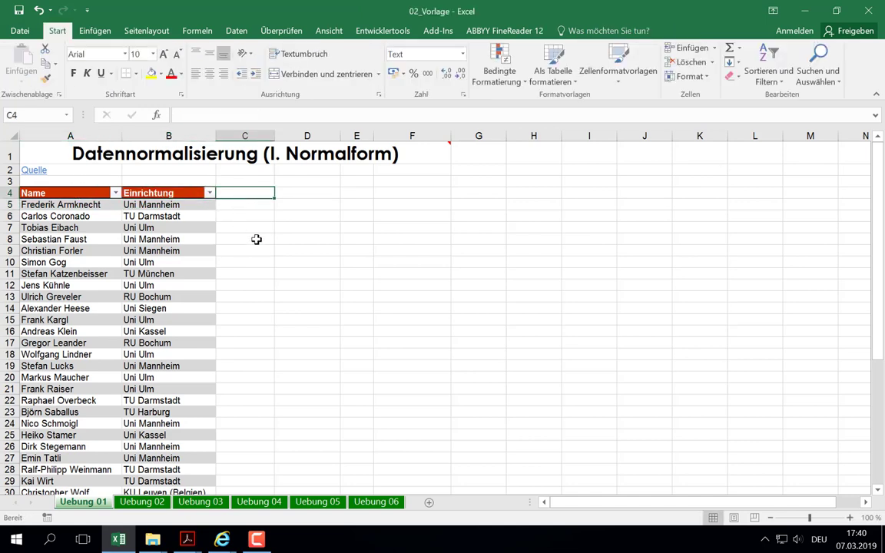
text(Vna)
key(BackSpace)
key(BackSpace)
text(i)
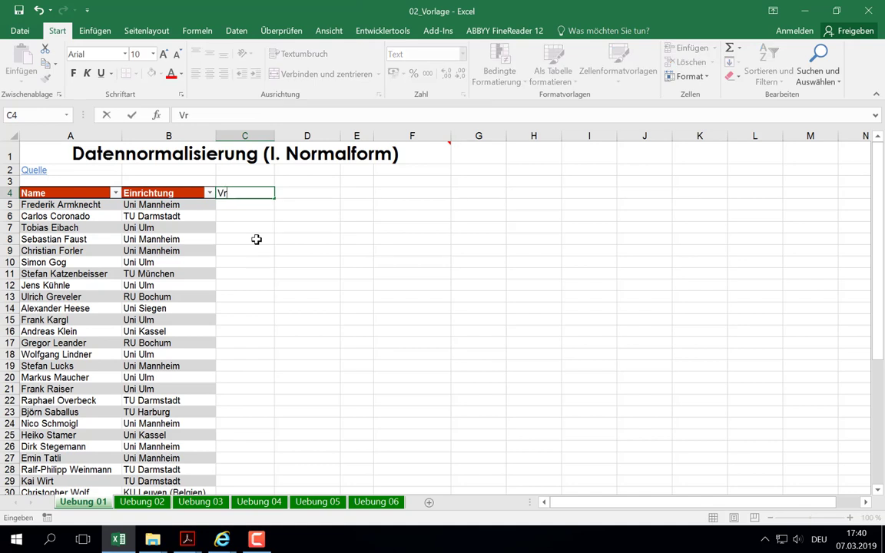
key(BackSpace)
text(orname)
key(Return)
key(Up)
key(Right)
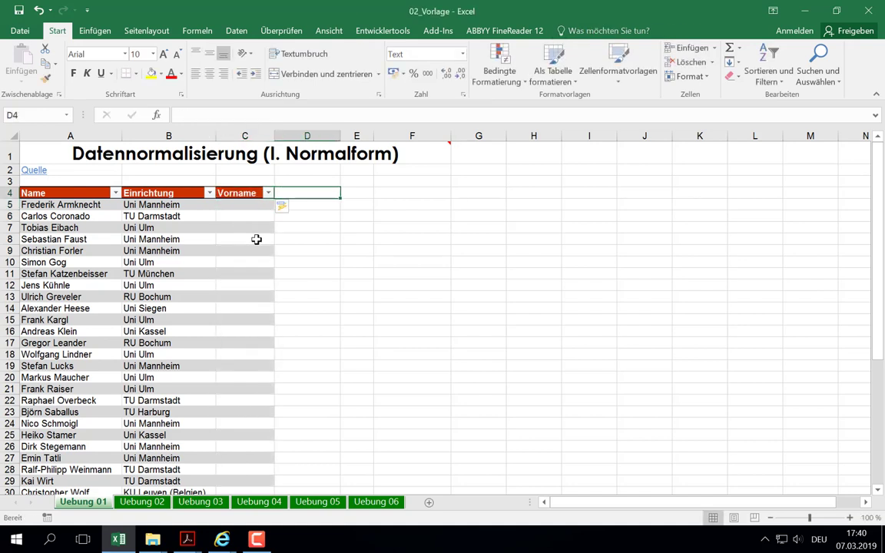
text(Nachnam)
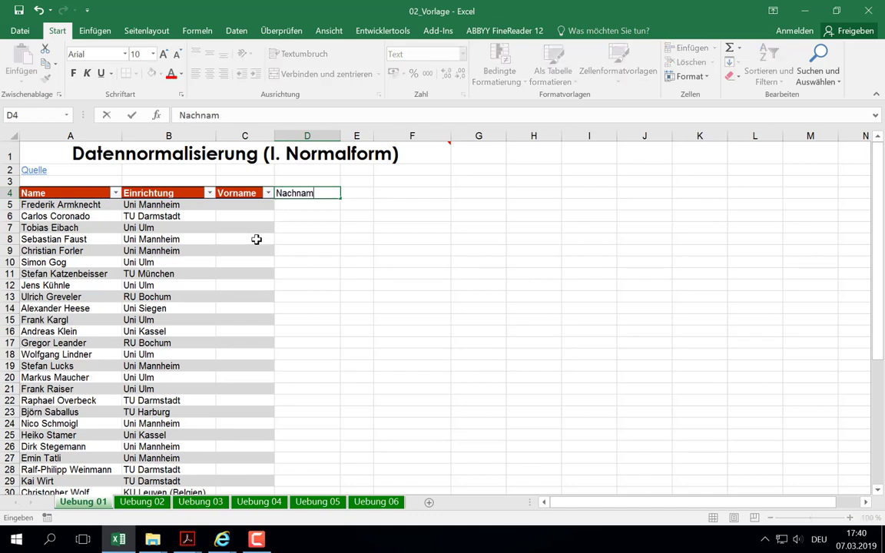
text(e)
key(Return)
key(Up)
key(Right)
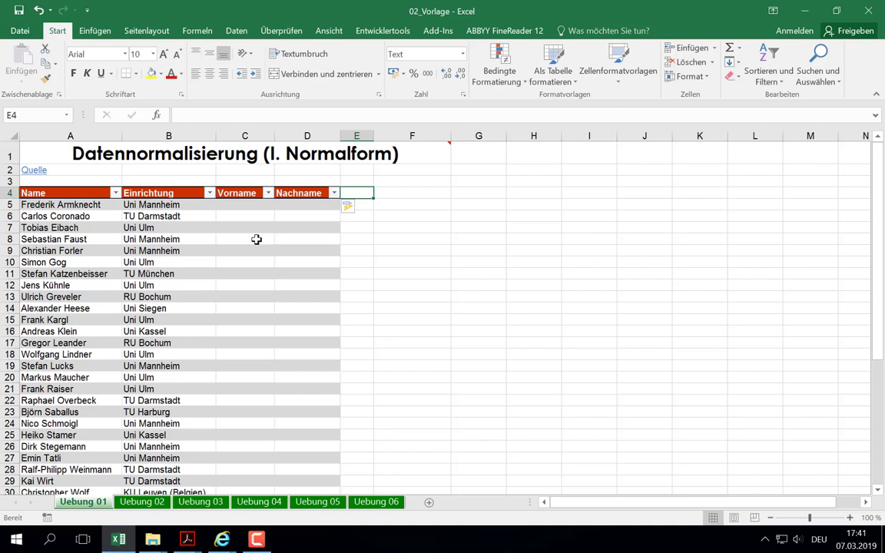
text(Sta)
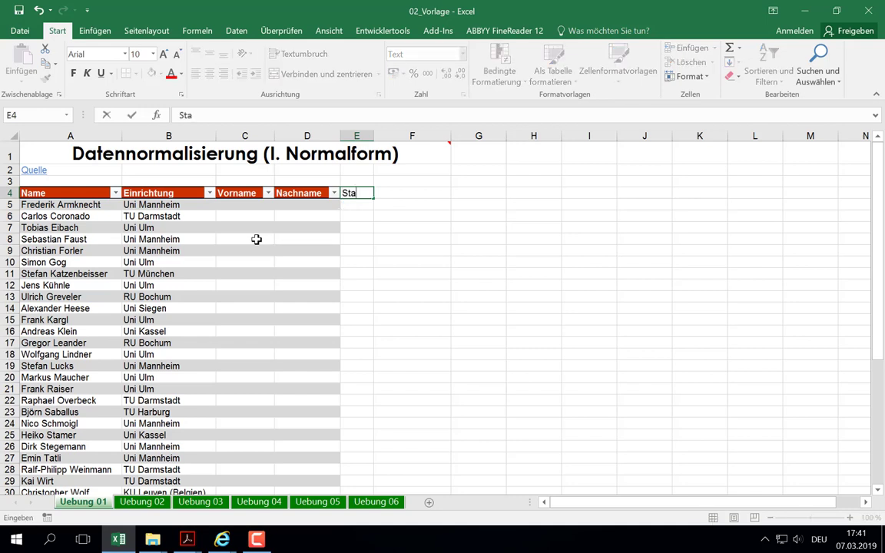
text(dt)
key(Return)
key(Up)
key(Right)
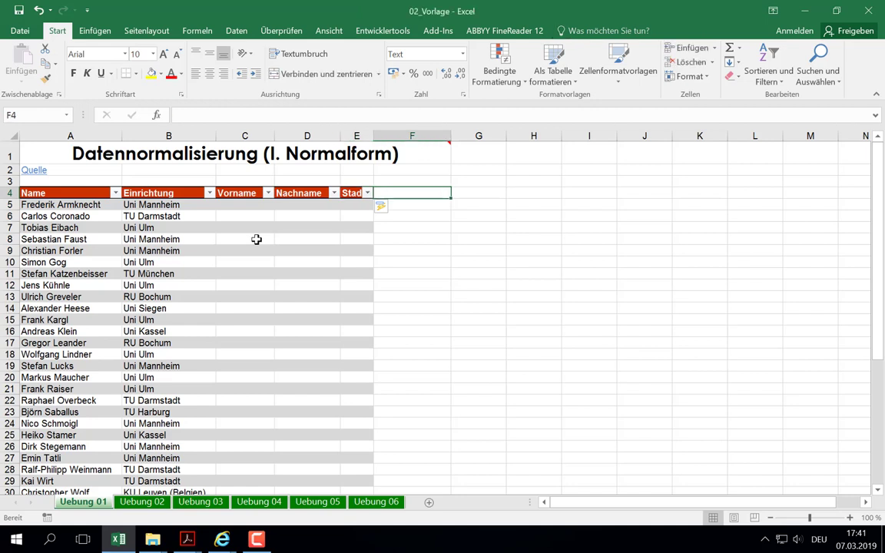
text(U)
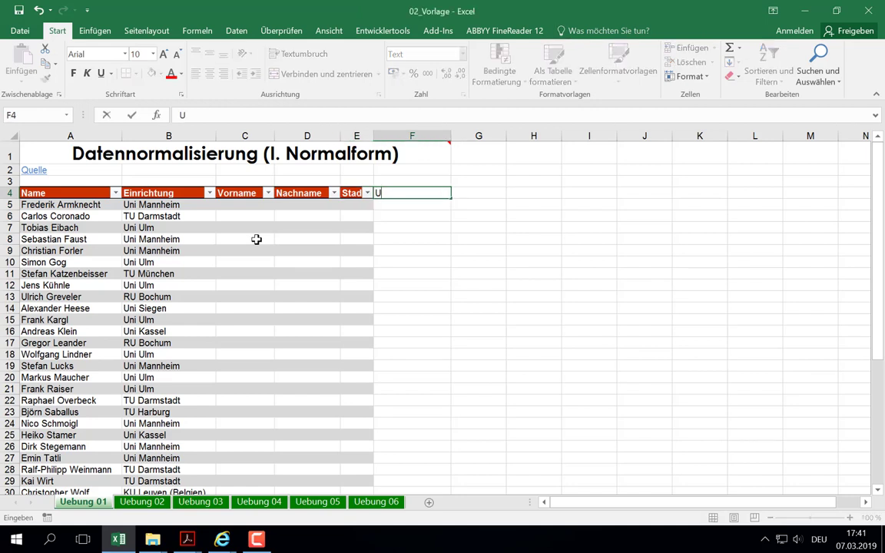
text(ni-T)
text(yp)
key(BackSpace)
key(BackSpace)
key(BackSpace)
key(BackSpace)
key(BackSpace)
key(BackSpace)
key(BackSpace)
text(Hochschule)
key(Return)
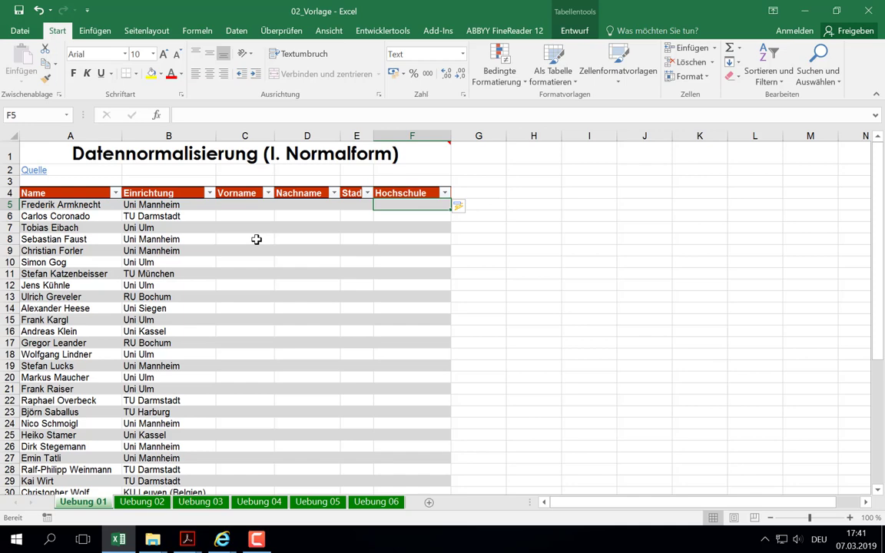
scroll(183, 264, down, 1)
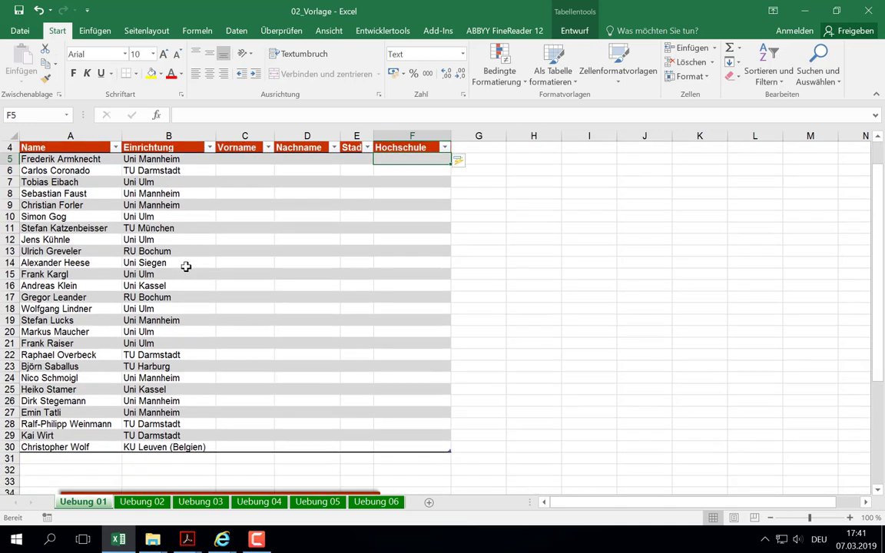
scroll(186, 266, up, 1)
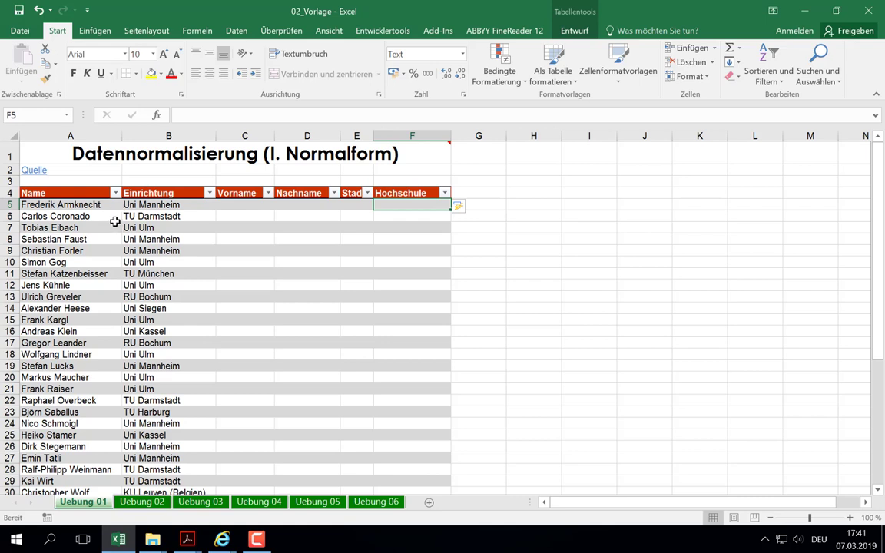
Insert the LINKS text function into Vorname cell C5 and move its arguments dialog aside
click(238, 205)
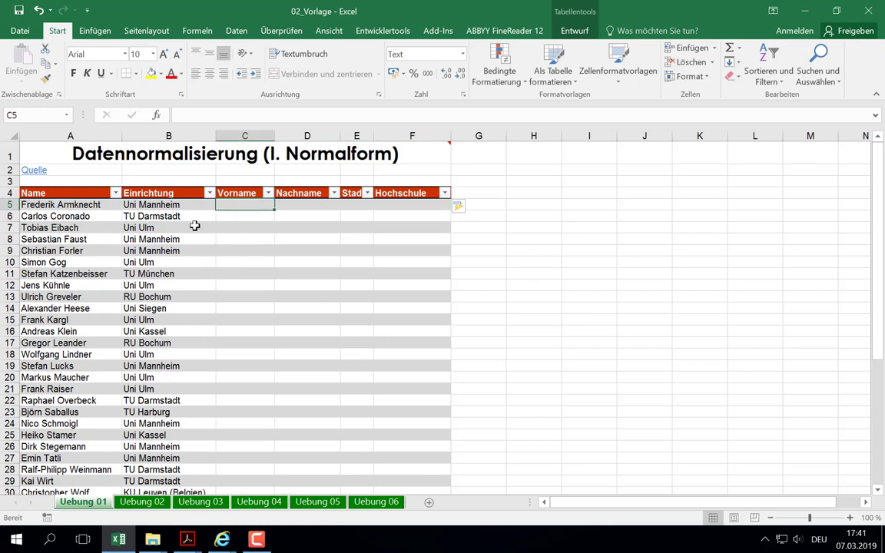
click(196, 32)
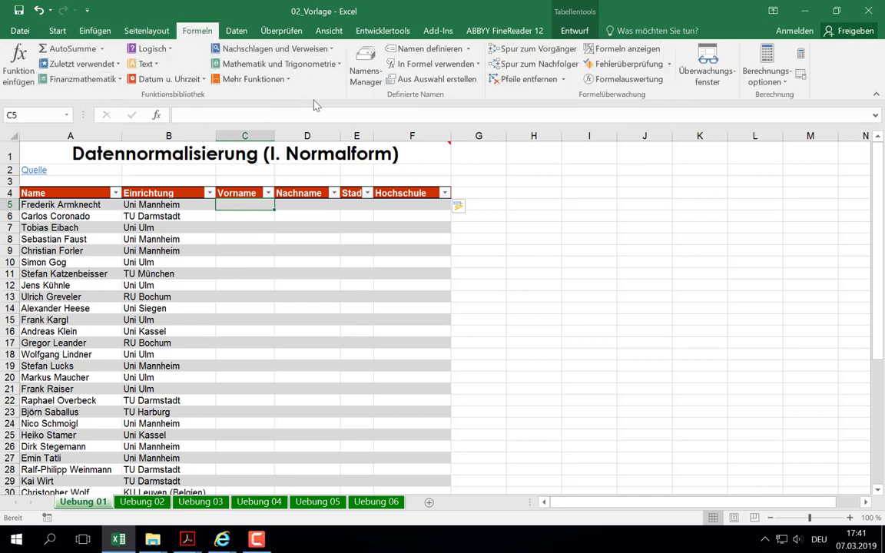
click(156, 66)
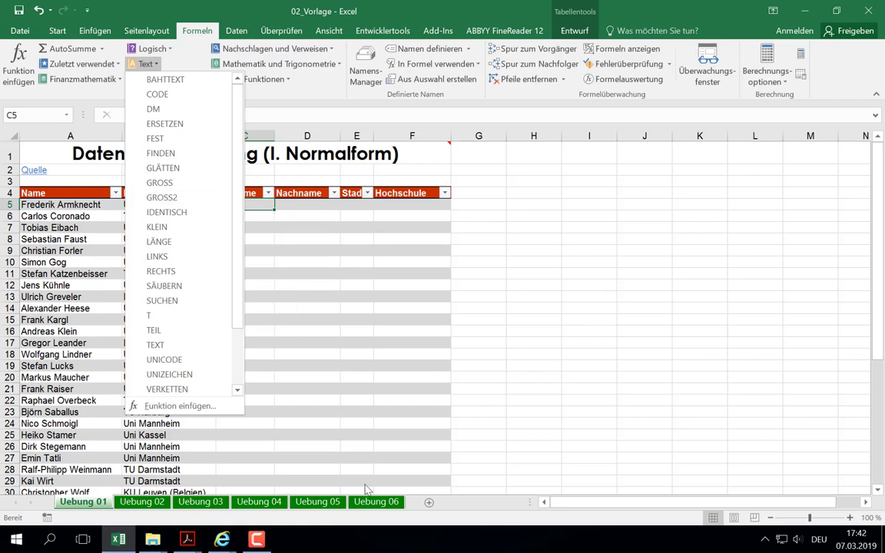
click(260, 539)
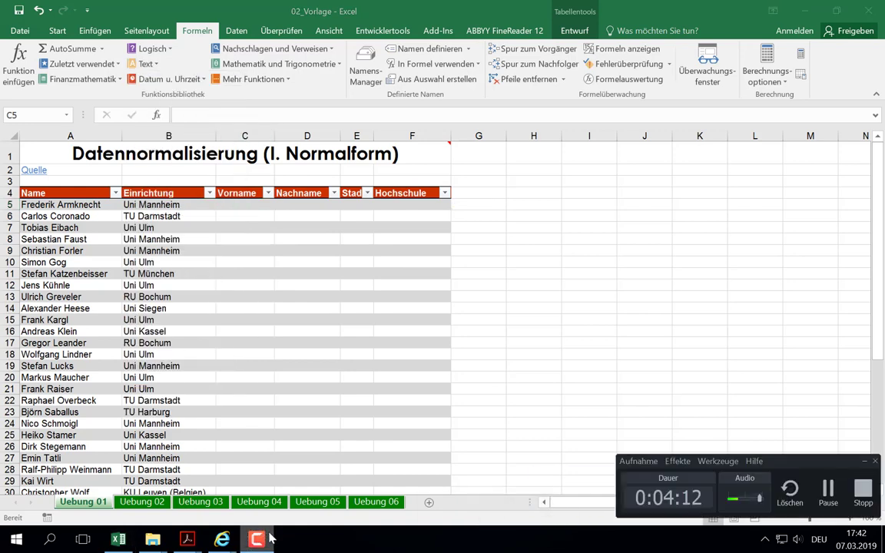
click(836, 496)
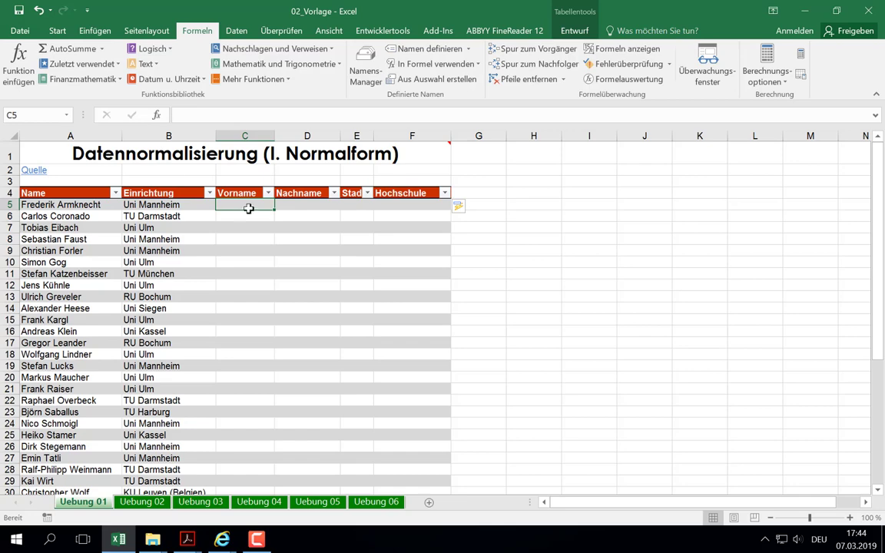
click(160, 66)
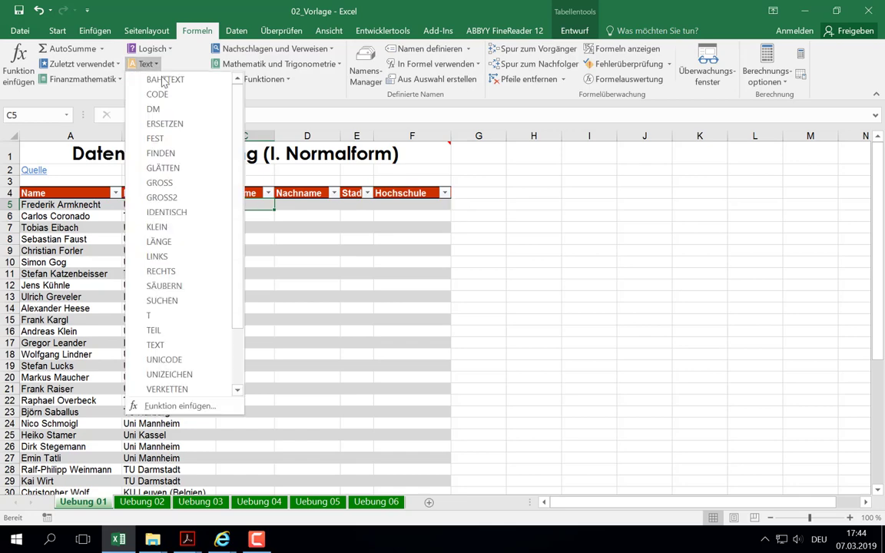
click(165, 260)
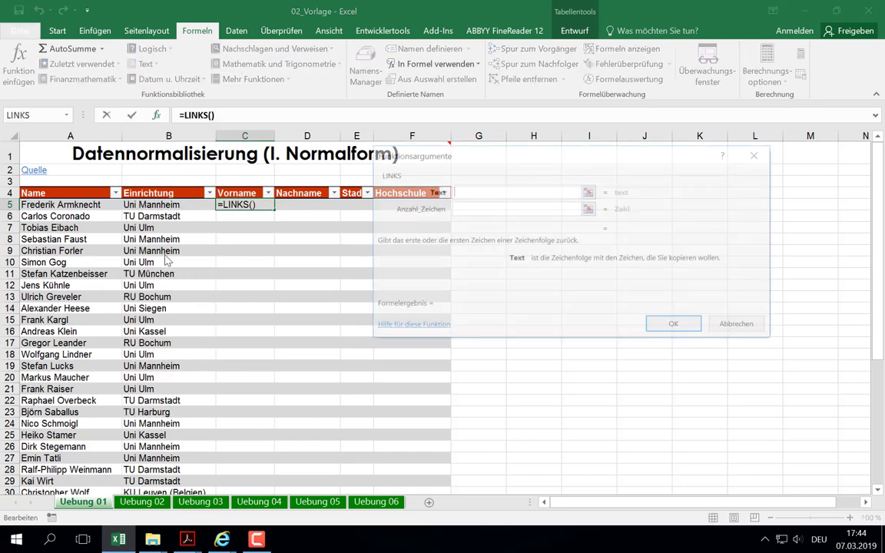
mouse_move(452, 154)
mouse_down()
mouse_move(422, 209)
mouse_move(420, 152)
mouse_up()
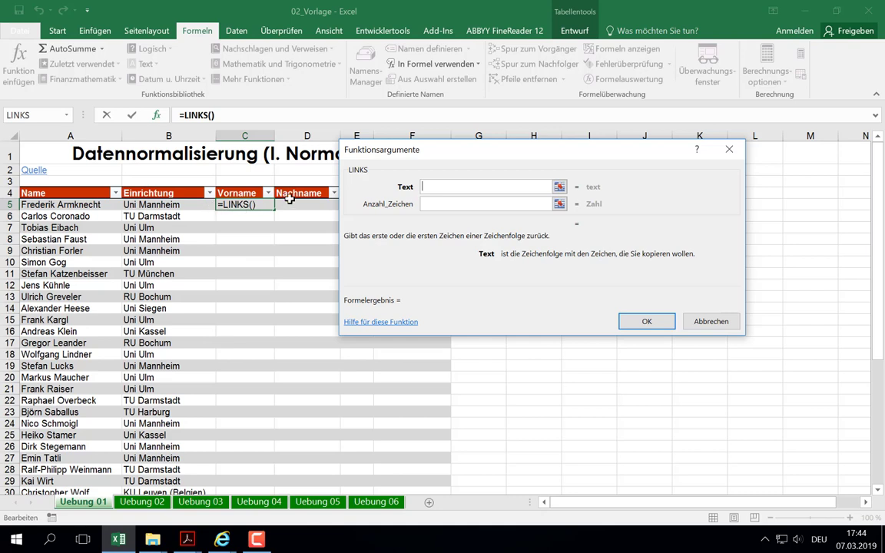
click(39, 205)
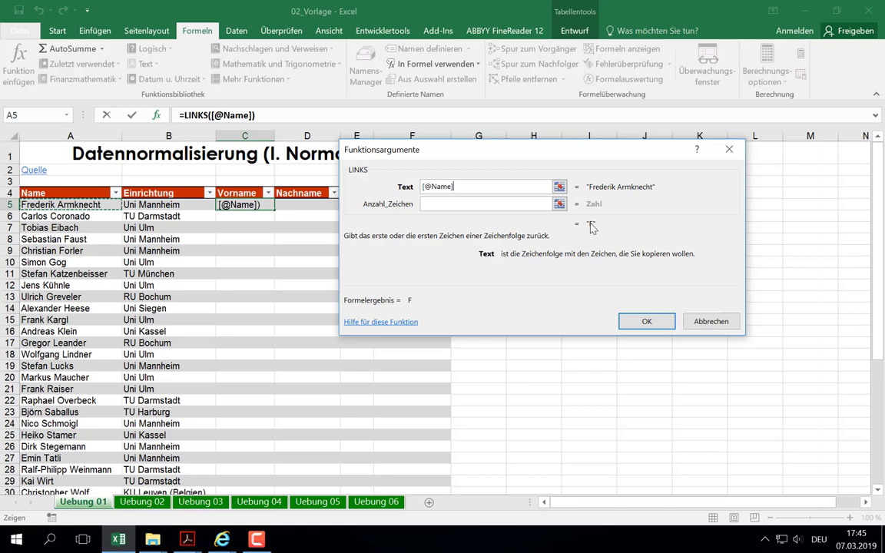
click(430, 204)
text(2)
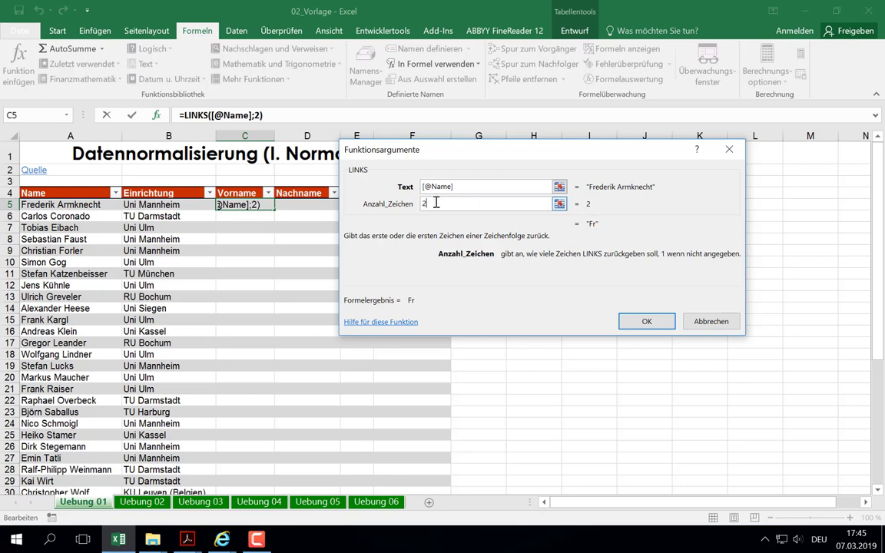
key(BackSpace)
text(8)
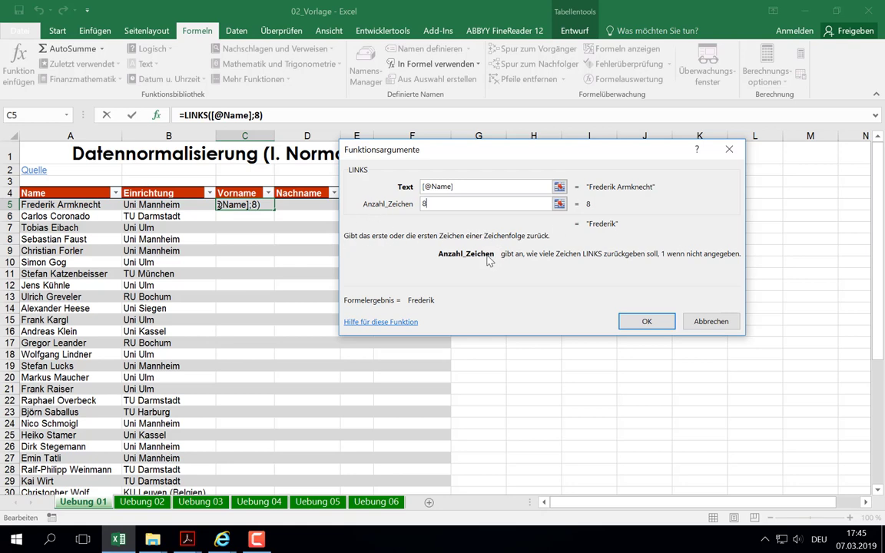
click(468, 188)
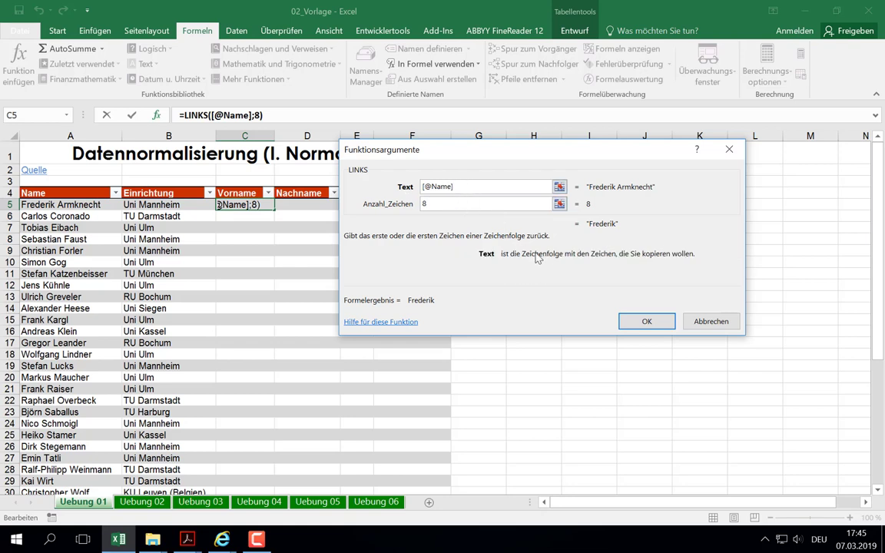
click(474, 205)
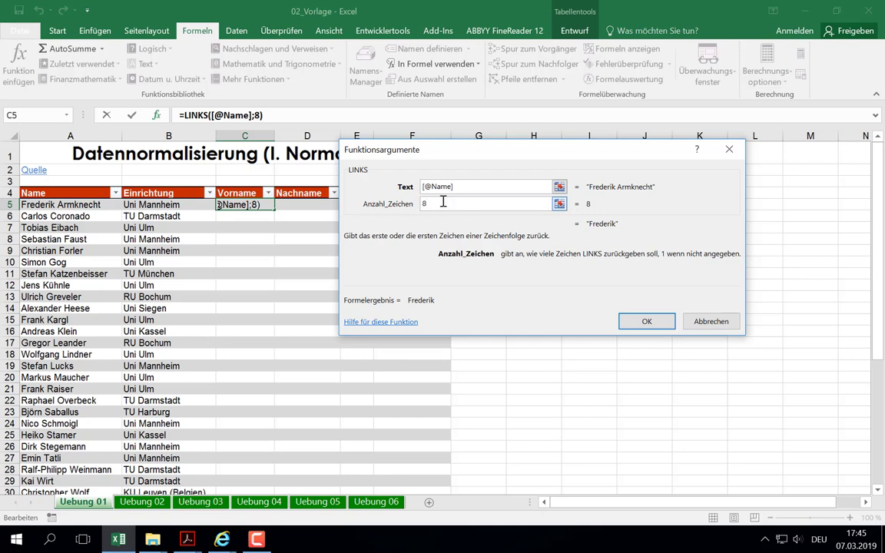
click(441, 187)
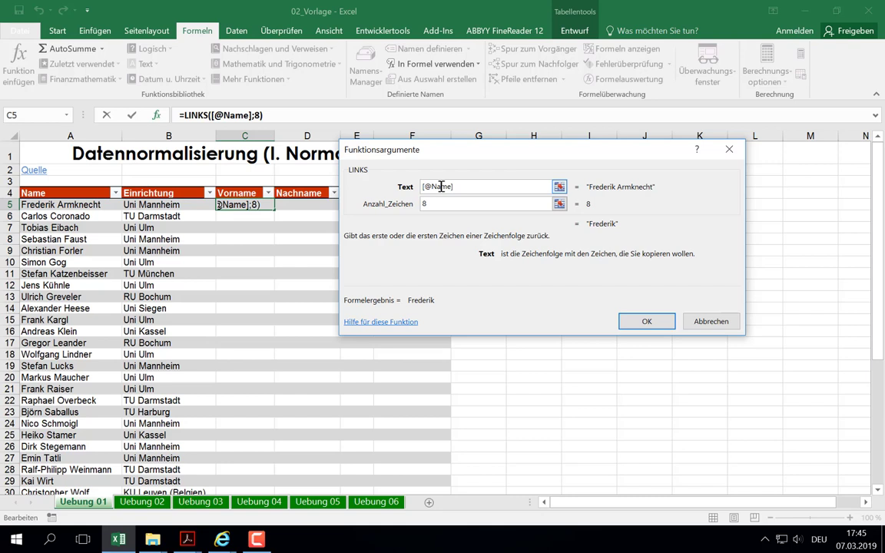
click(435, 203)
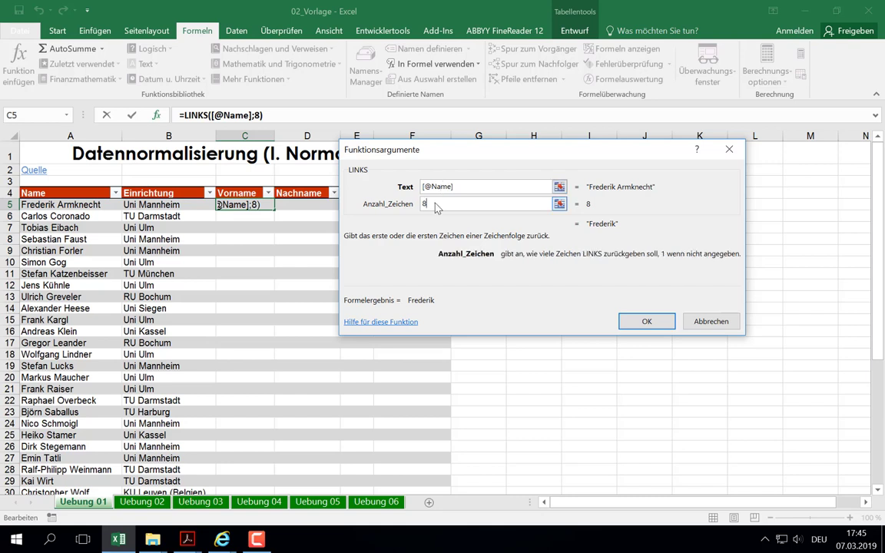
Try 'acht' as the character count, see #NAME?, then restore 8
double_click(448, 205)
text(acht)
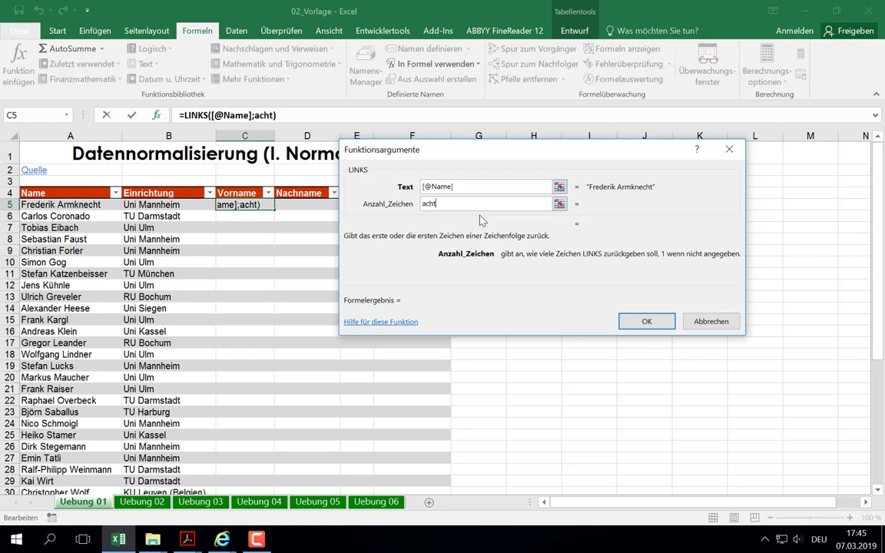
click(474, 186)
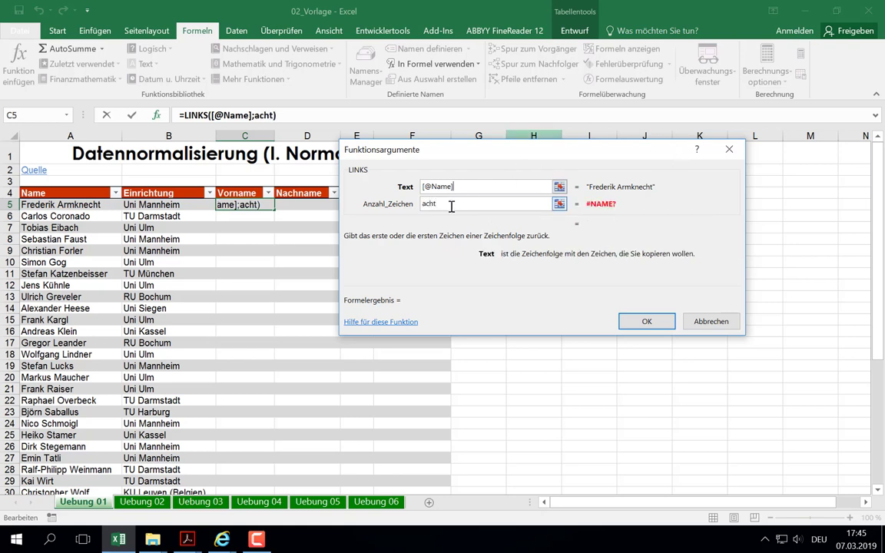
click(450, 204)
drag(461, 205, 413, 201)
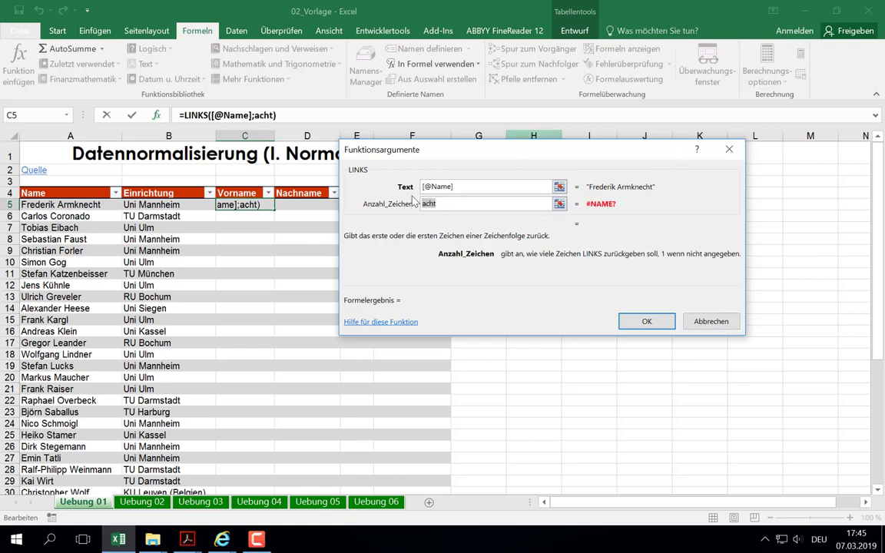
text(8)
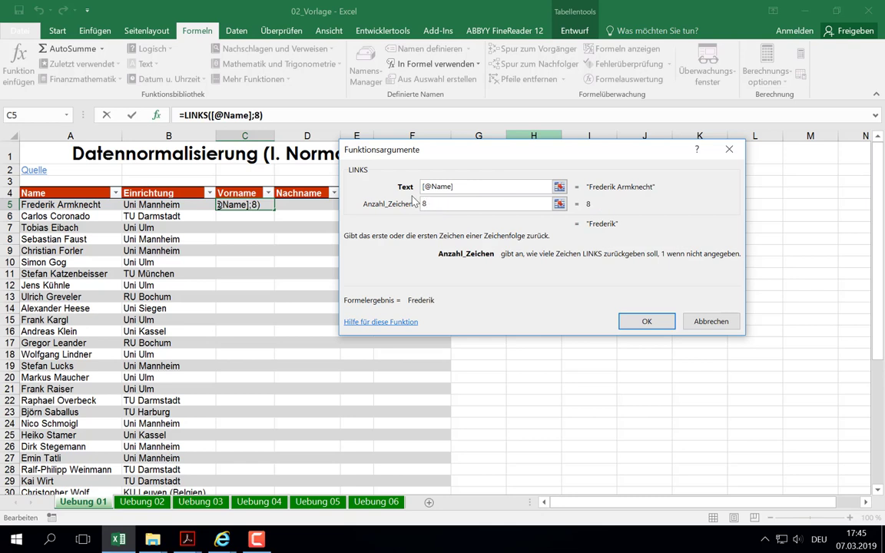
click(382, 326)
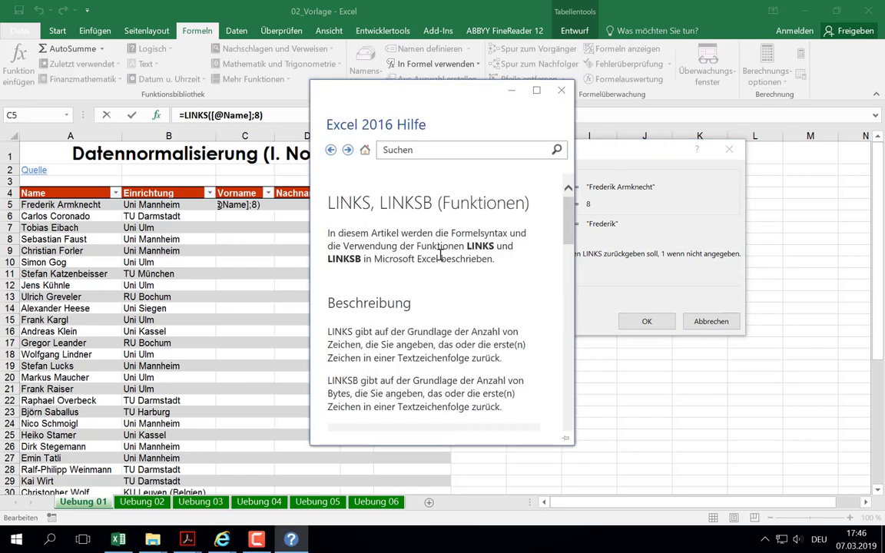
scroll(430, 230, down, 3)
scroll(435, 253, up, 2)
scroll(434, 252, up, 2)
scroll(435, 252, down, 2)
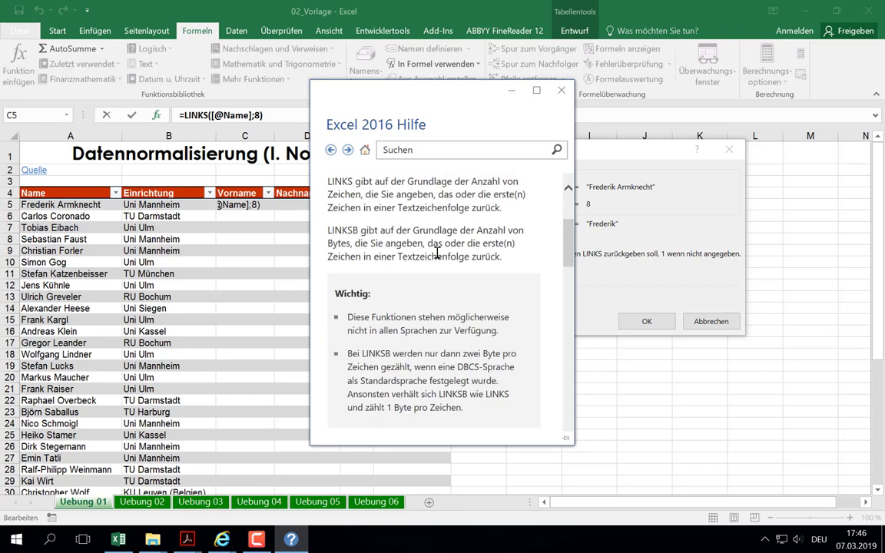
scroll(436, 252, down, 3)
scroll(436, 253, down, 3)
scroll(436, 252, down, 2)
scroll(437, 253, down, 3)
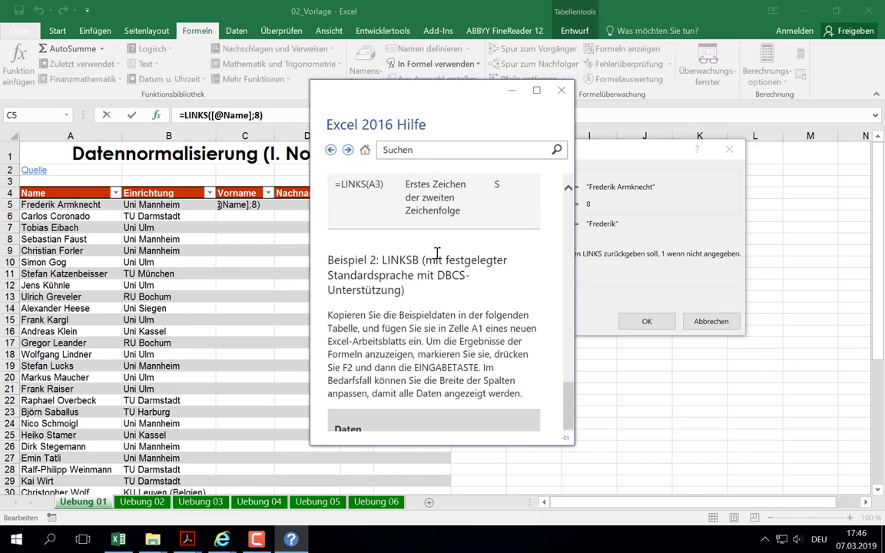
scroll(438, 255, up, 3)
scroll(441, 263, up, 4)
scroll(441, 264, up, 2)
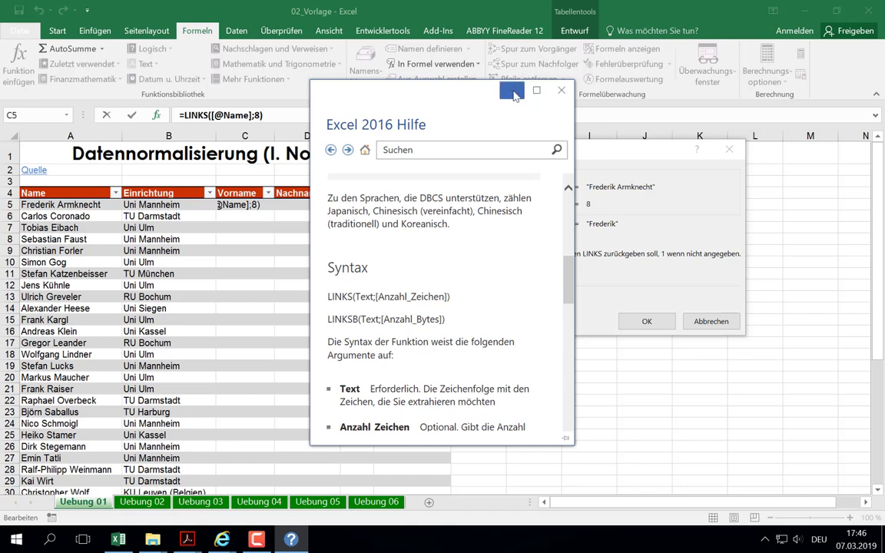
click(560, 90)
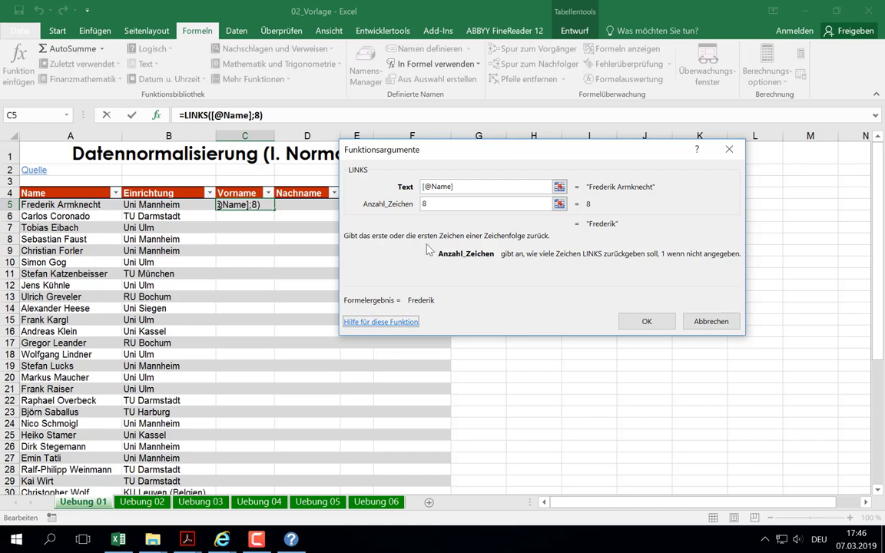
Confirm the LINKS formula in C5 and select the Vorname to Hochschule cells
click(642, 323)
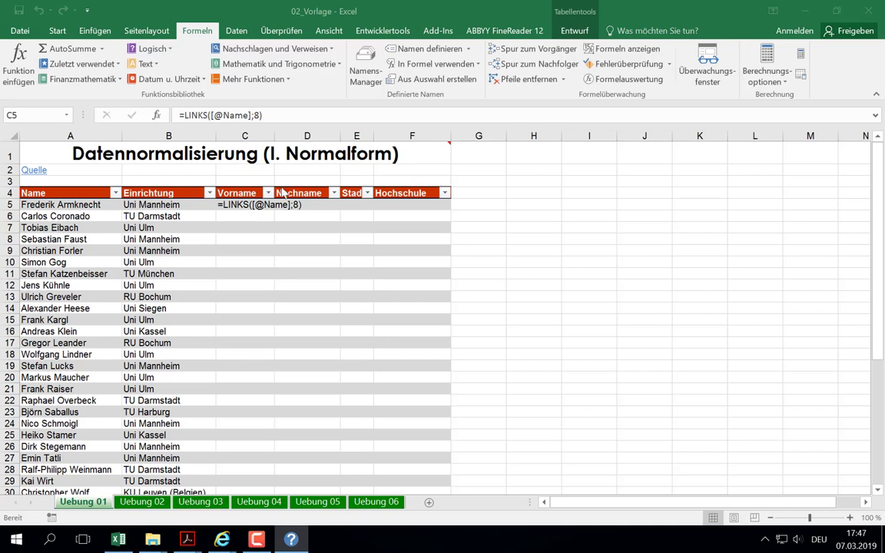
click(230, 205)
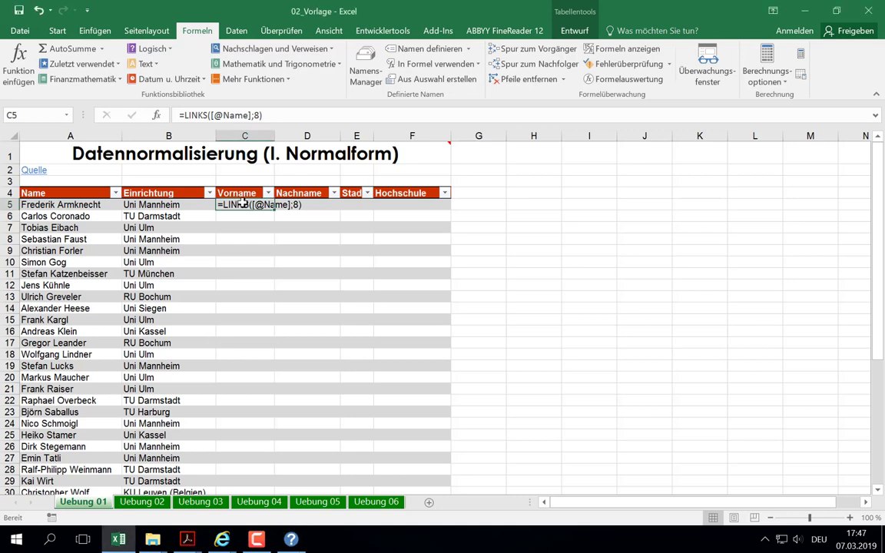
click(57, 30)
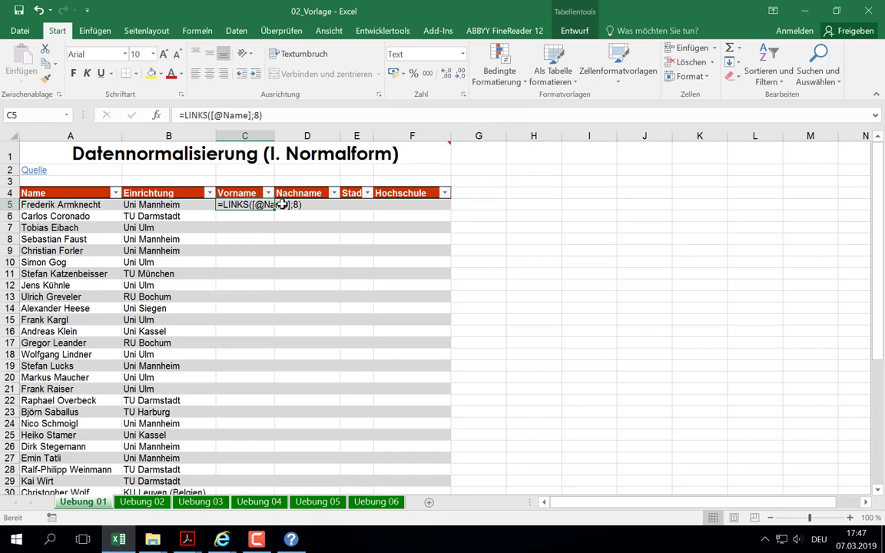
scroll(287, 269, down, 1)
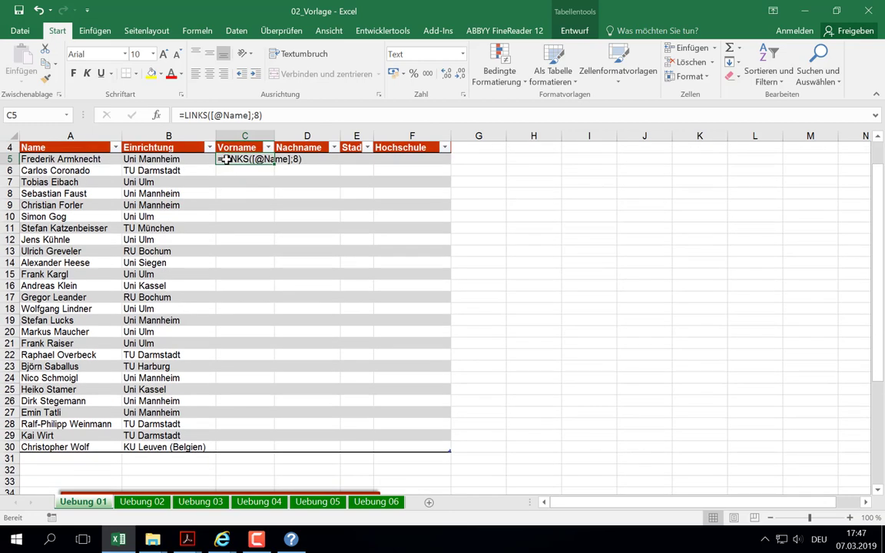
drag(231, 160, 429, 446)
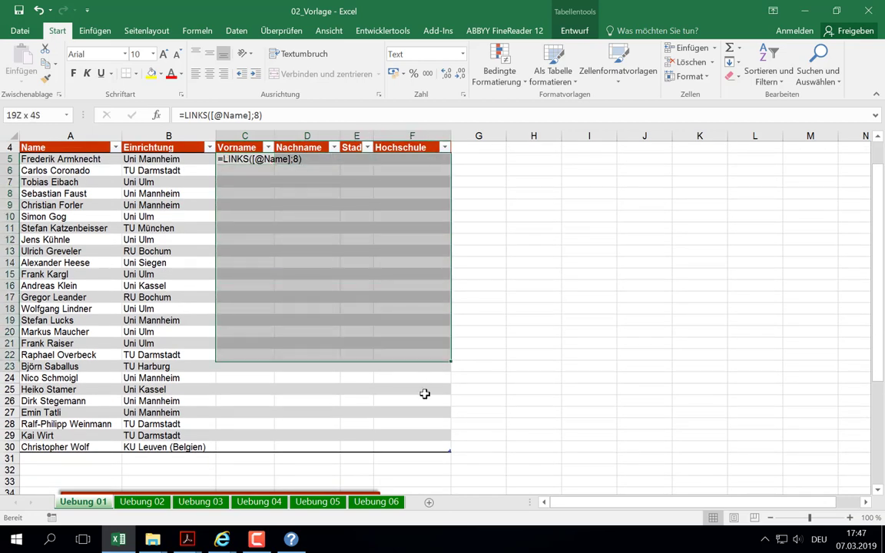
scroll(401, 319, up, 1)
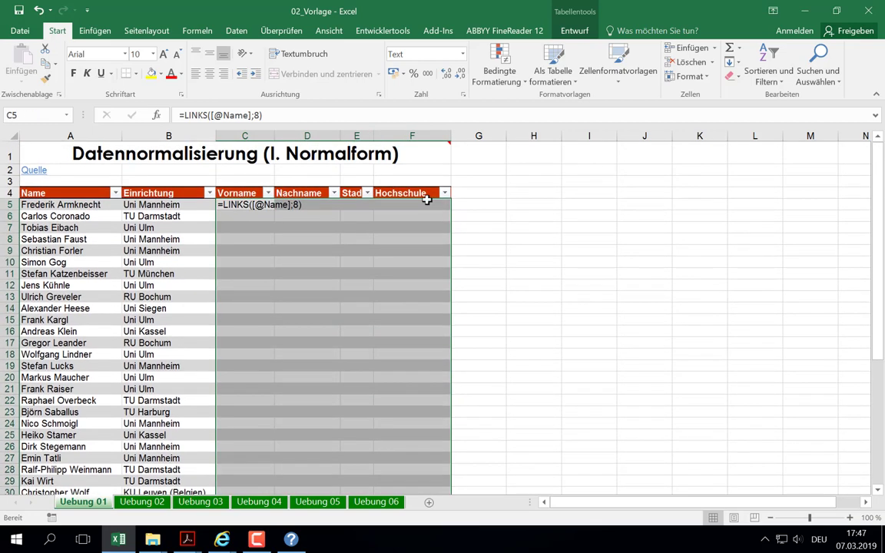
Set the selection to Standard number format and re-commit C5's formula so first names fill in
click(463, 54)
click(407, 59)
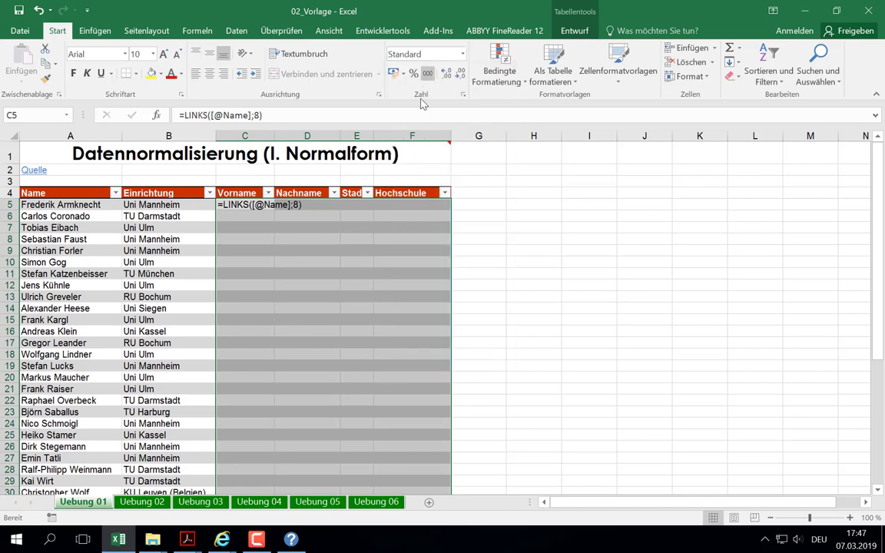
click(256, 205)
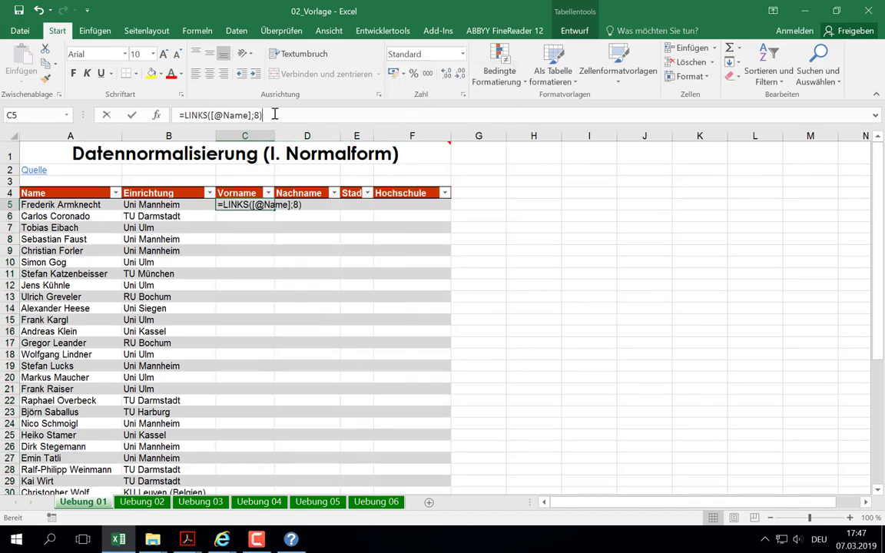
click(282, 113)
key(Return)
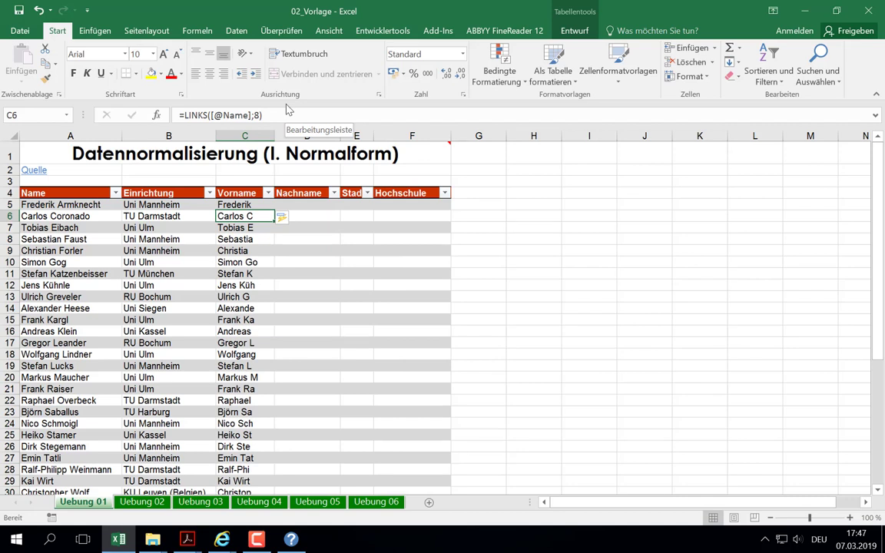
Check cut-off first names like Sebastia in C5, C7 and C8, then reopen C5's formula
click(243, 204)
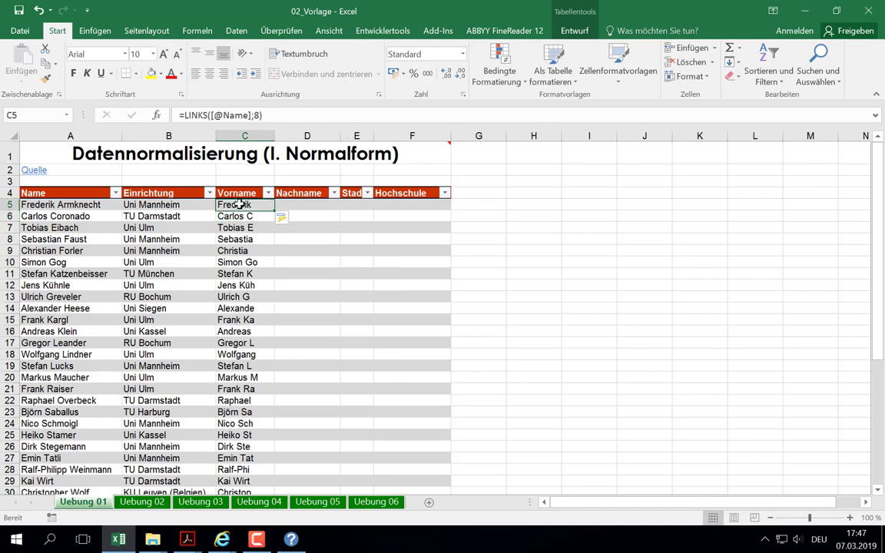
click(241, 228)
click(240, 242)
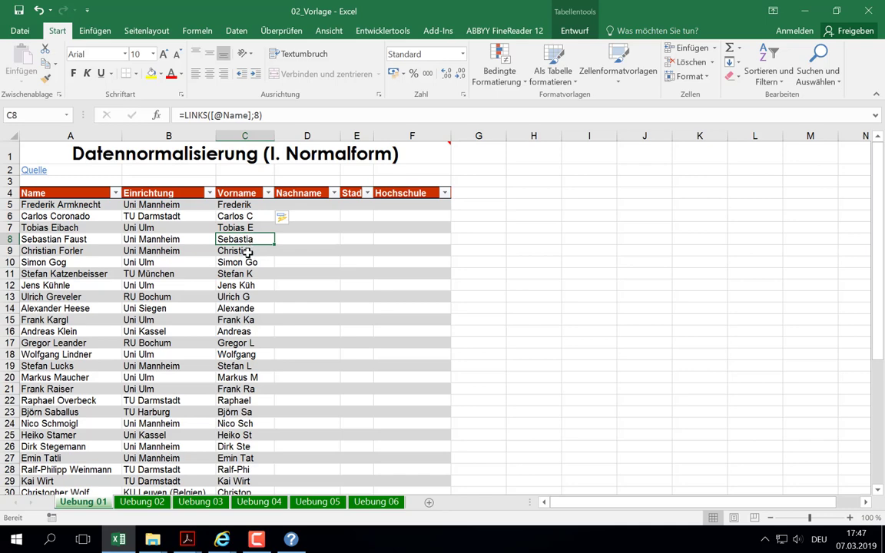
scroll(251, 251, down, 2)
scroll(251, 253, up, 2)
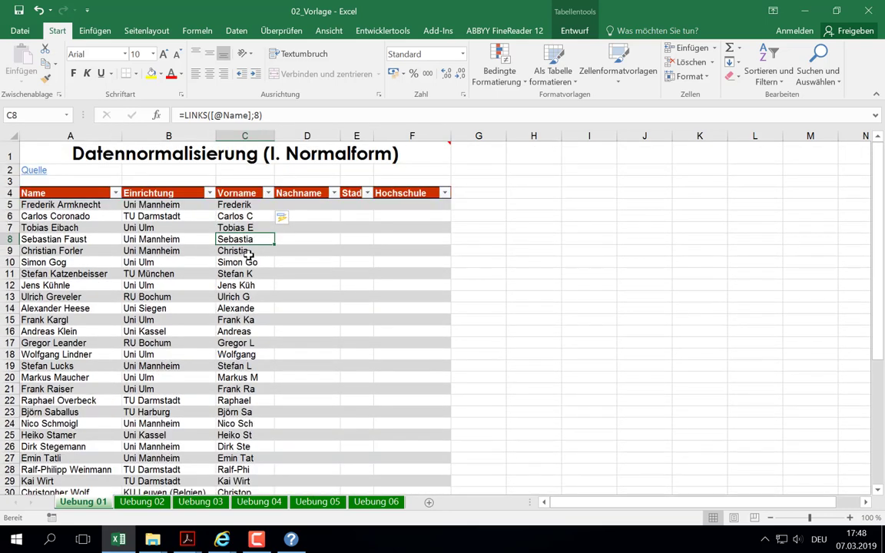
click(235, 205)
click(204, 117)
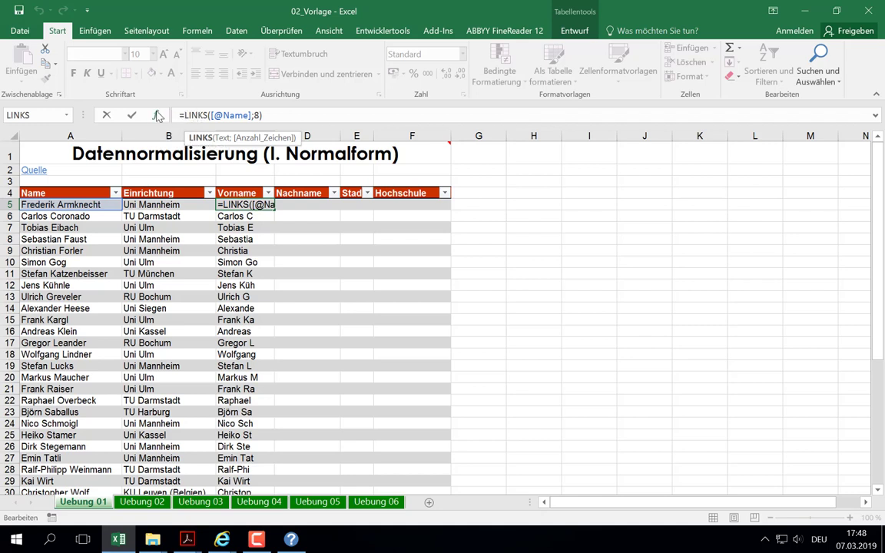
Delete the 8 from LINKS' Anzahl_Zeichen and open the full catalogue via Weitere Funktionen
click(157, 115)
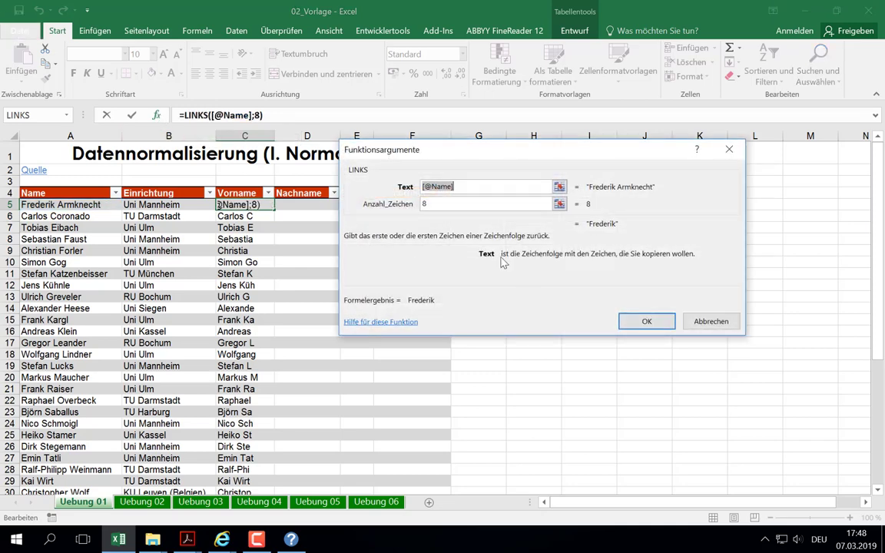
drag(483, 153, 492, 167)
click(455, 217)
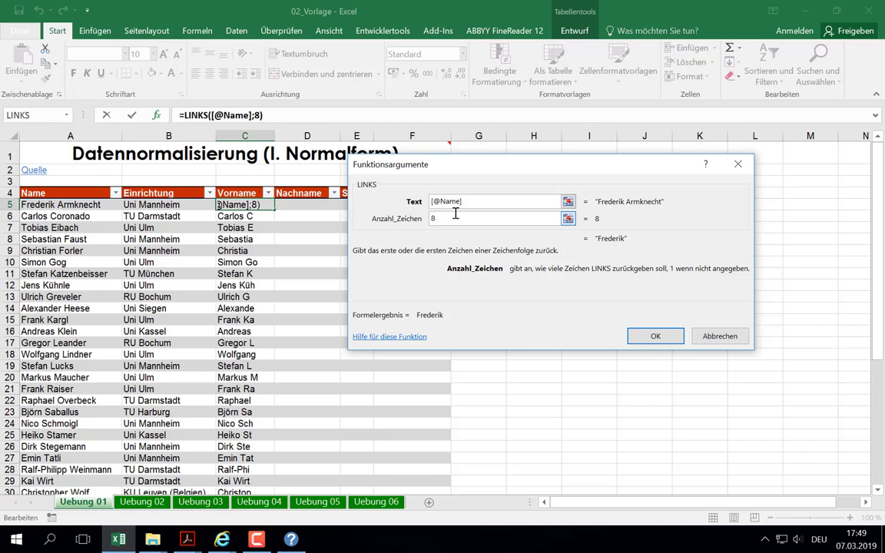
key(BackSpace)
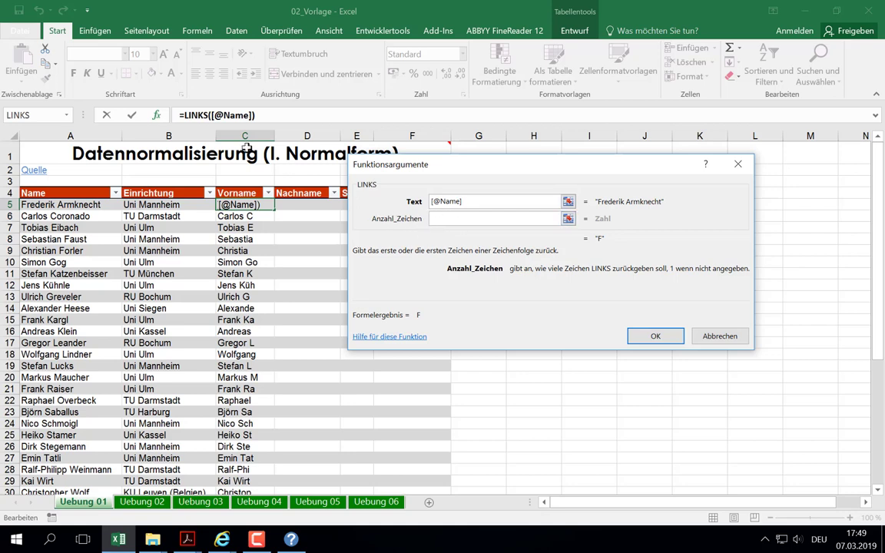
click(67, 115)
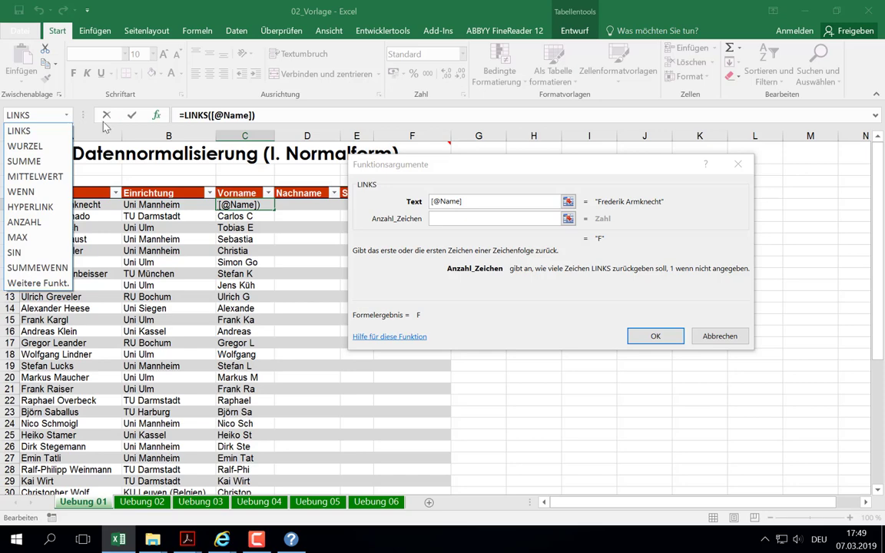
click(39, 283)
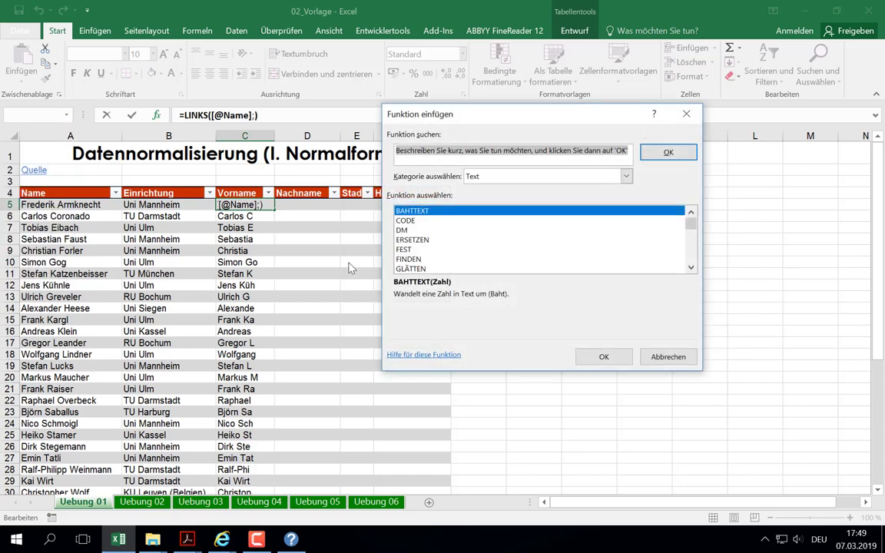
Insert FINDEN from the Text category as LINKS' character count
click(488, 179)
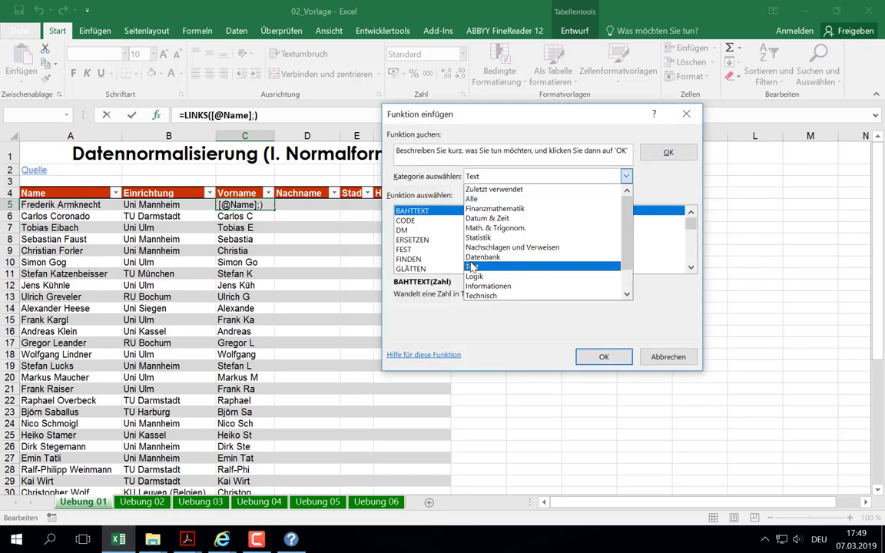
click(476, 266)
scroll(444, 245, down, 1)
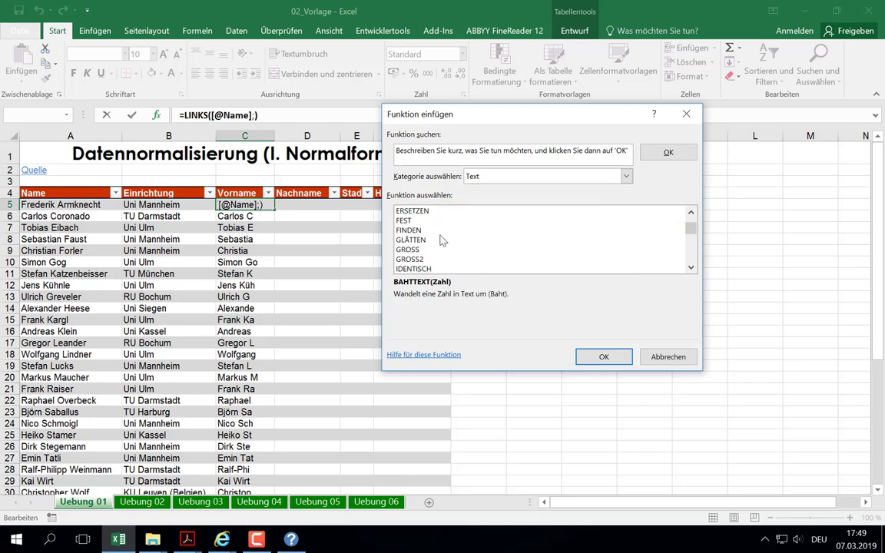
click(444, 230)
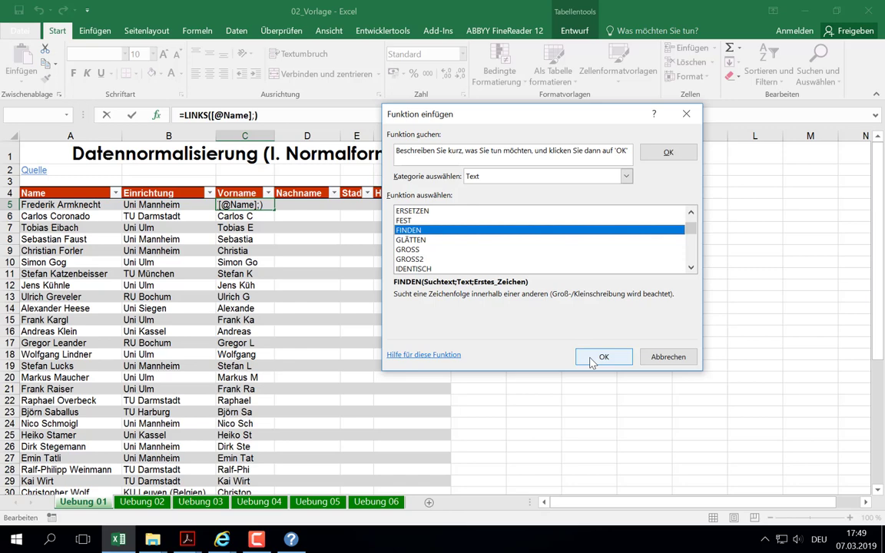
click(602, 357)
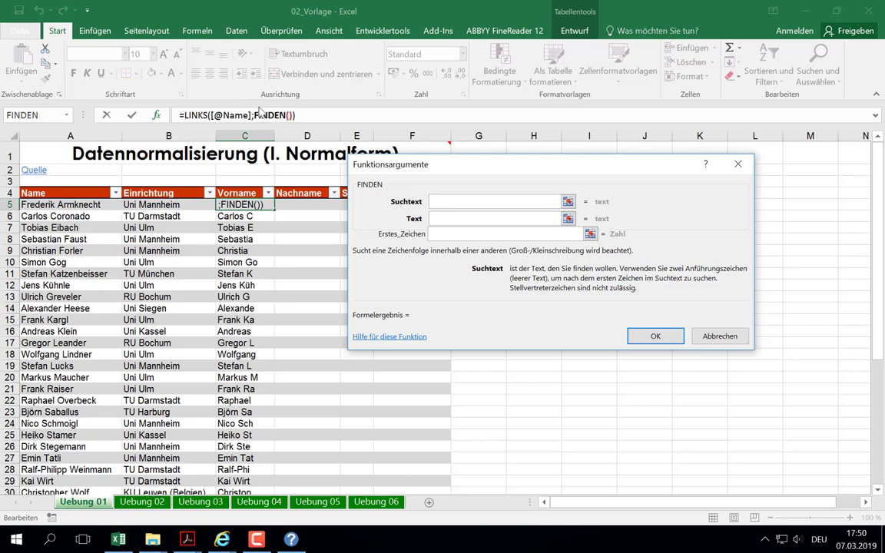
Compare the LINKS and FINDEN argument views, ending in FINDEN's Suchtext field
click(197, 114)
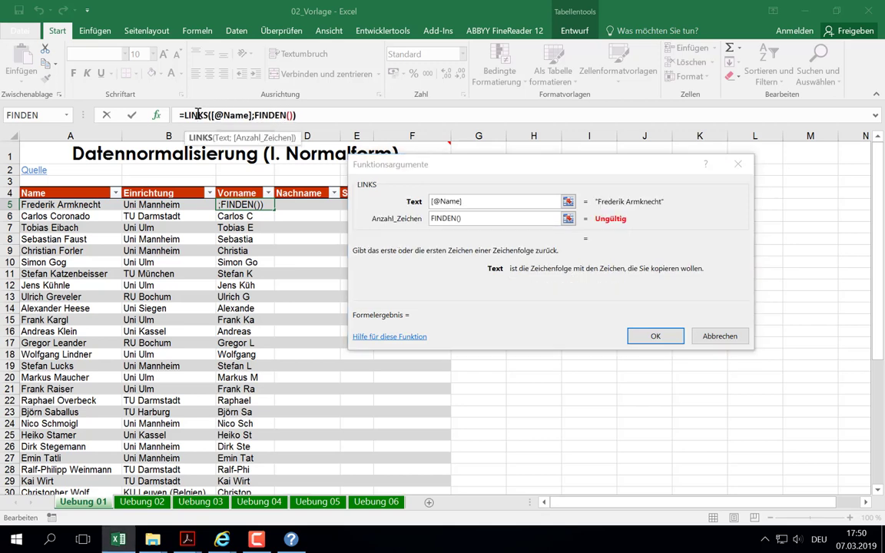
click(262, 116)
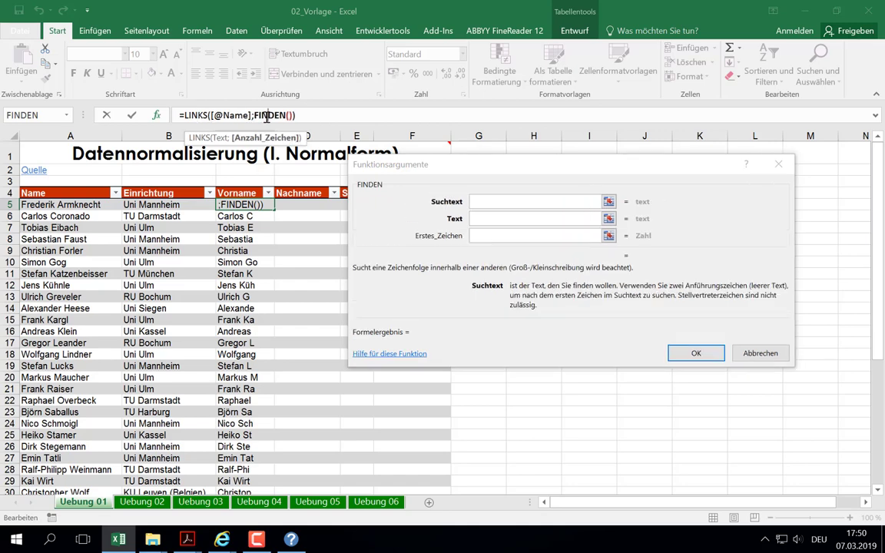
click(255, 115)
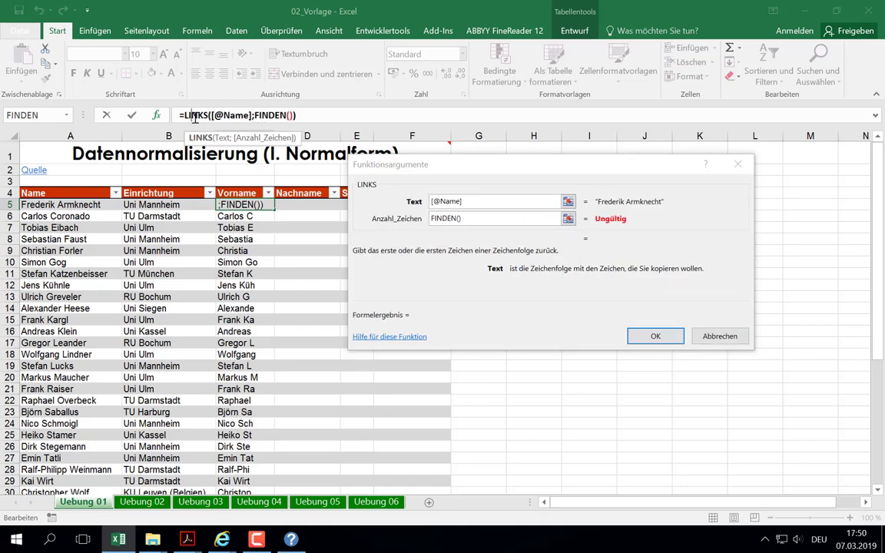
click(261, 115)
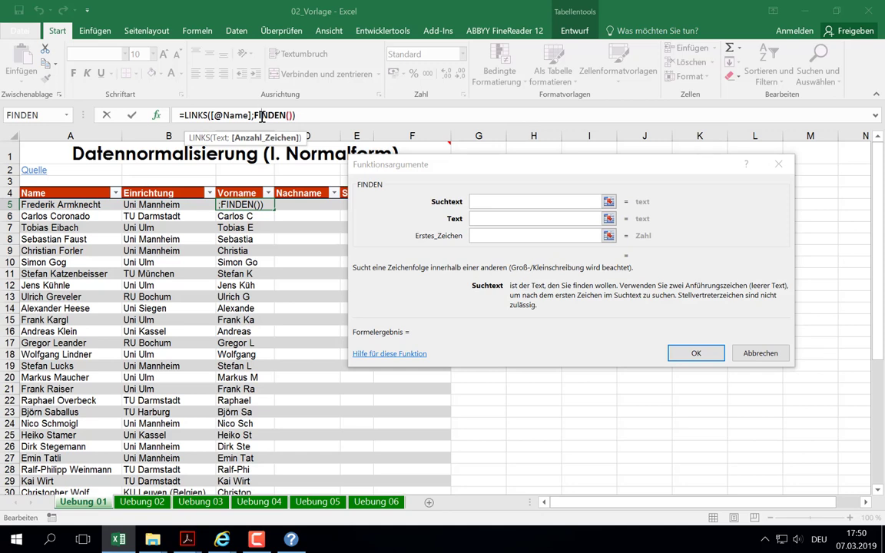
click(192, 115)
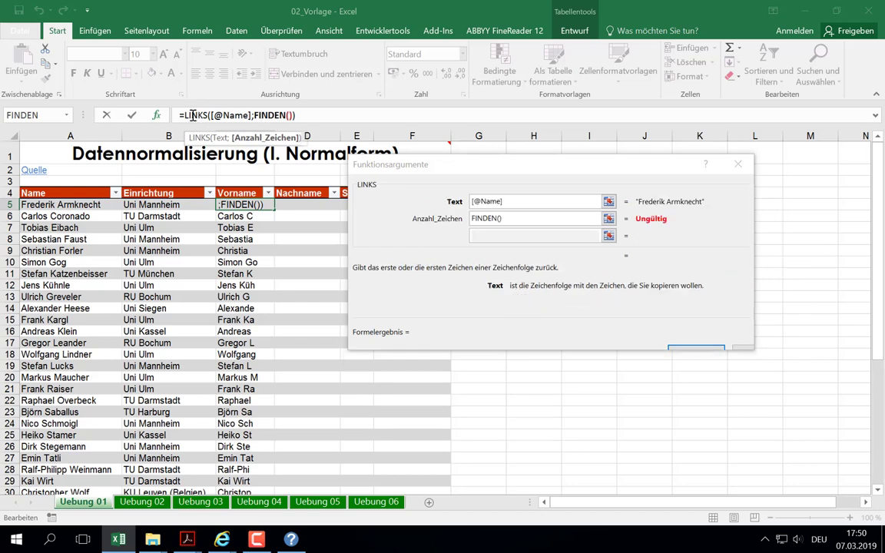
click(273, 115)
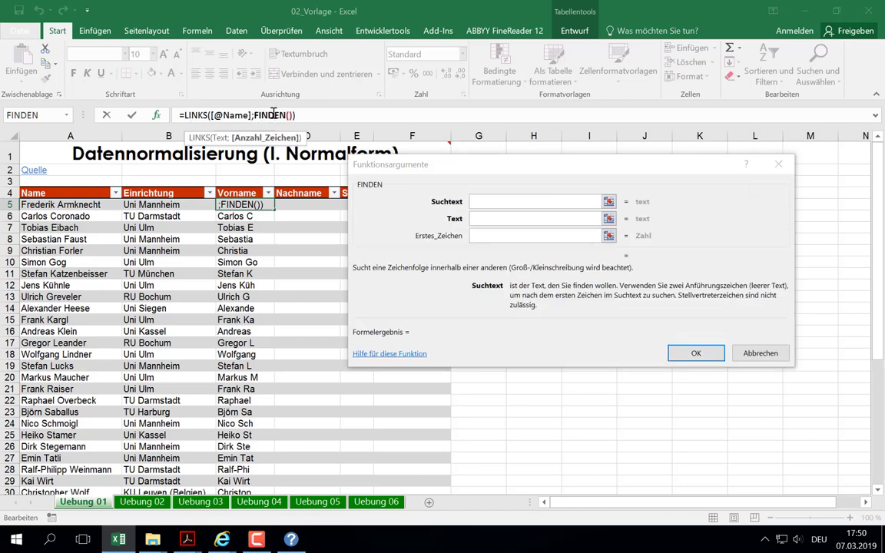
click(185, 116)
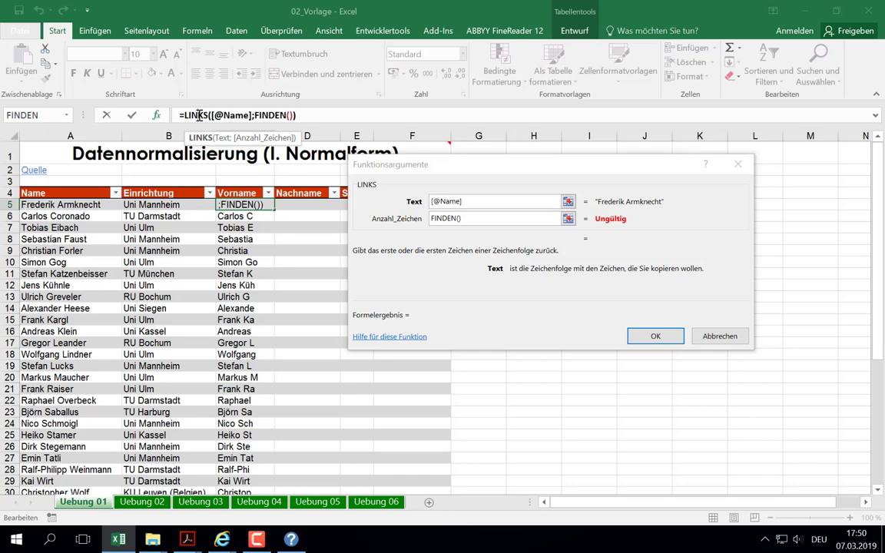
click(267, 115)
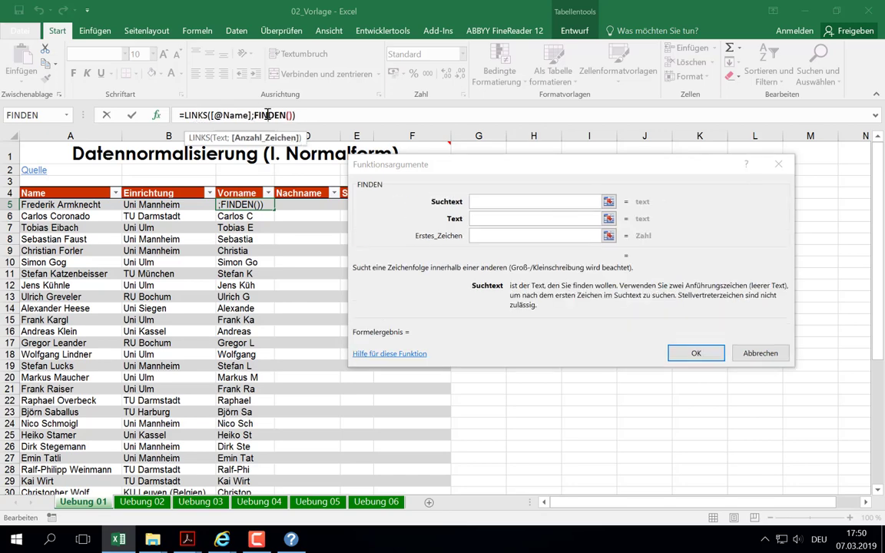
click(482, 201)
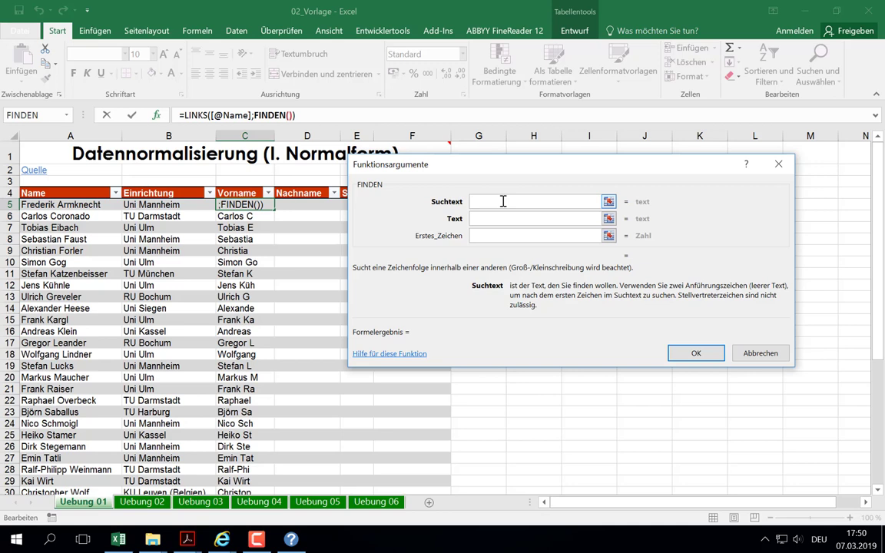
text(" )
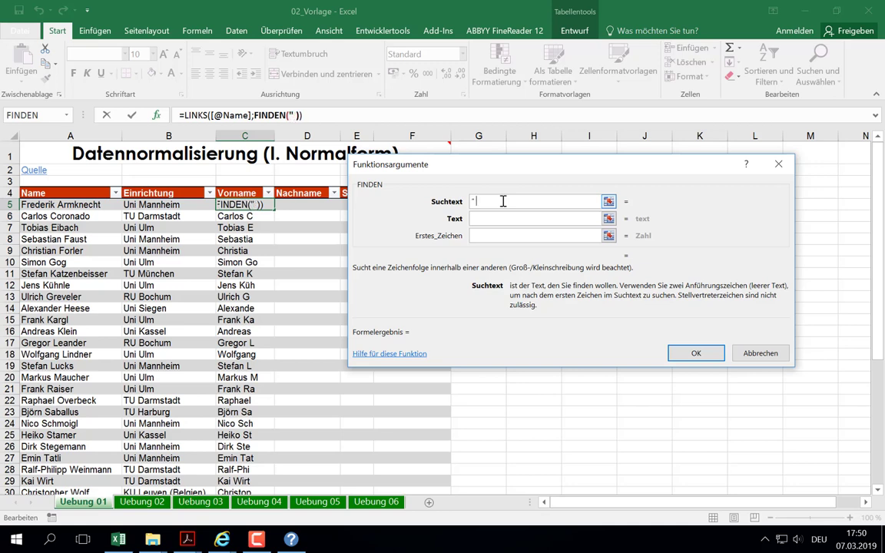
text(")
key(BackSpace)
key(BackSpace)
key(BackSpace)
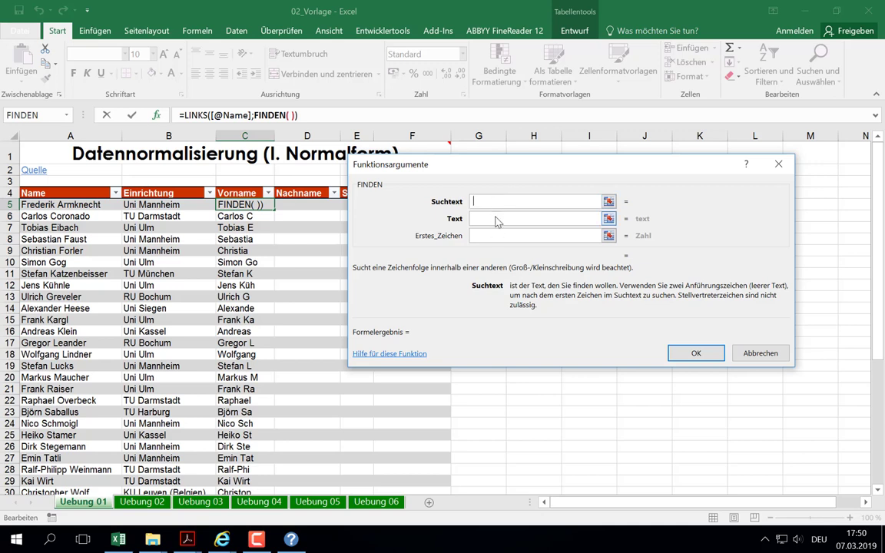
click(487, 214)
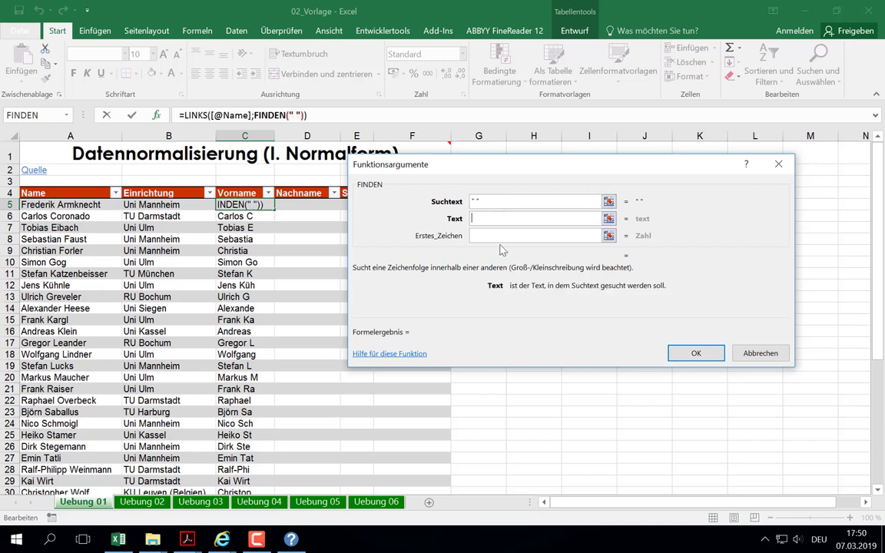
click(472, 202)
key(BackSpace)
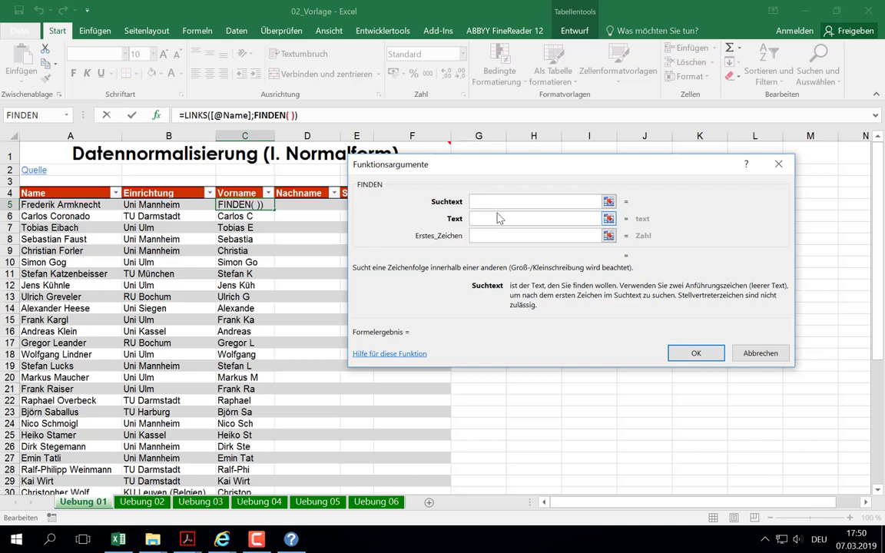
click(497, 219)
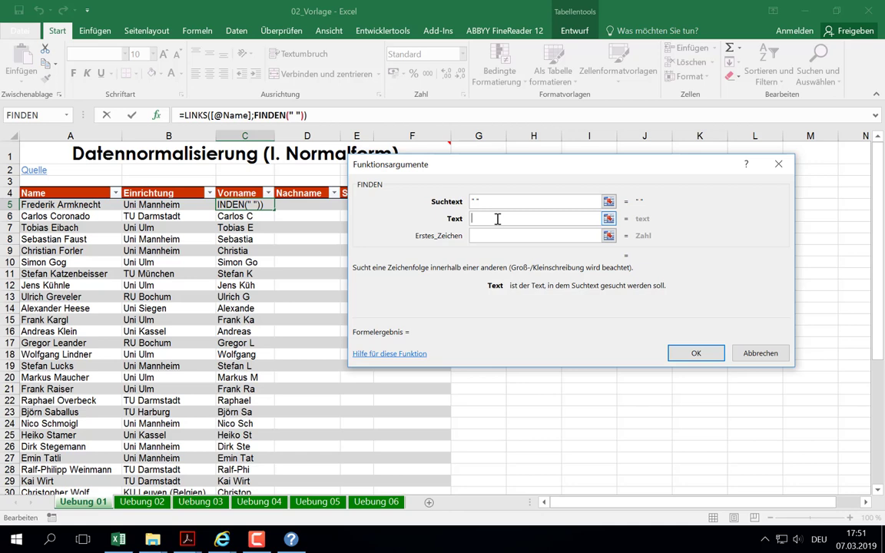
click(36, 205)
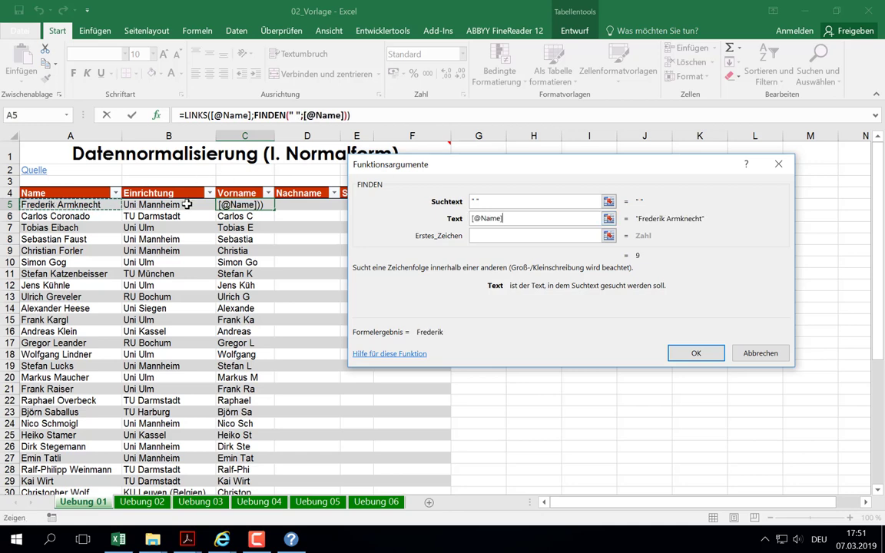
Try start positions 11 and then 8 in FINDEN's Erstes_Zeichen argument
click(484, 235)
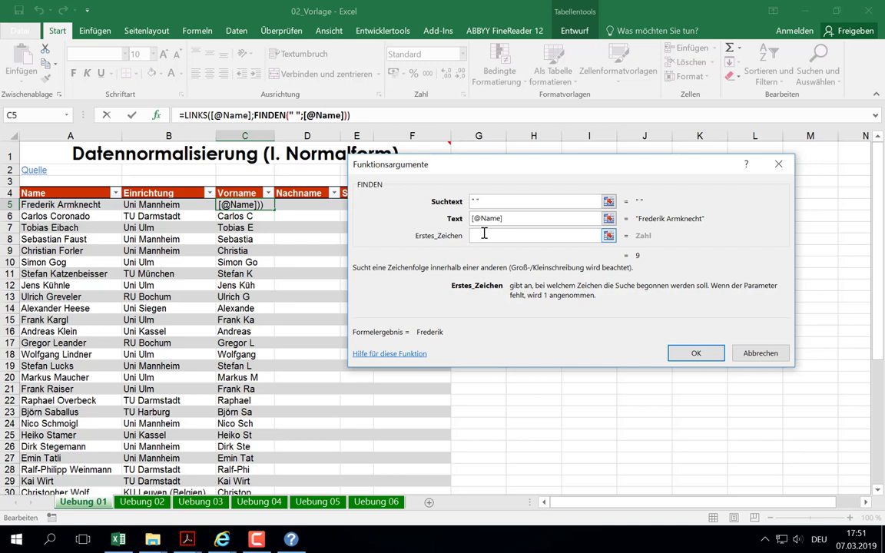
text(10)
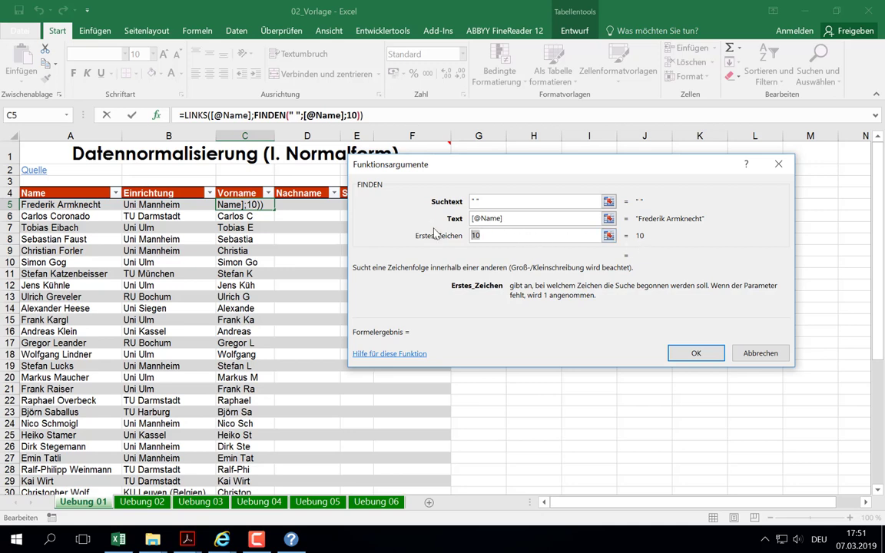
key(BackSpace)
text(1)
double_click(496, 235)
key(BackSpace)
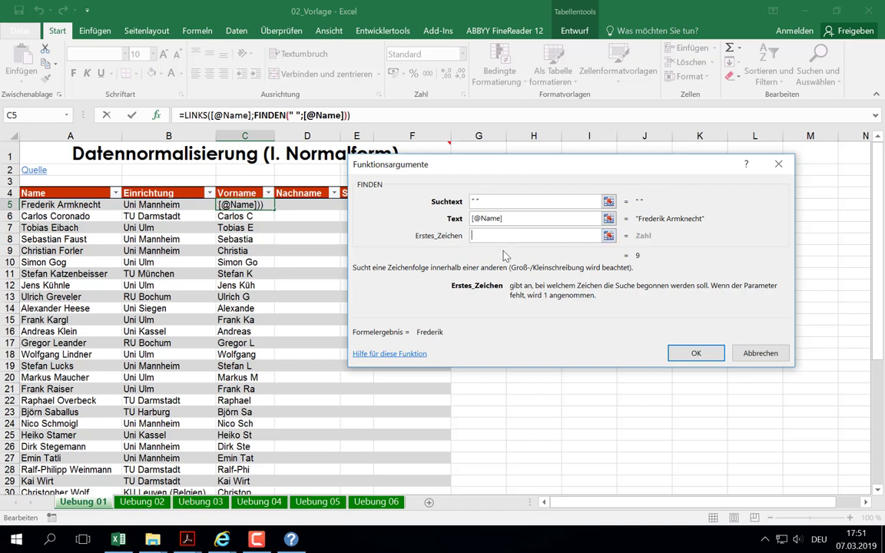
text(8)
Try start positions 12, 5 and 10, then leave Erstes_Zeichen empty
key(BackSpace)
text(12)
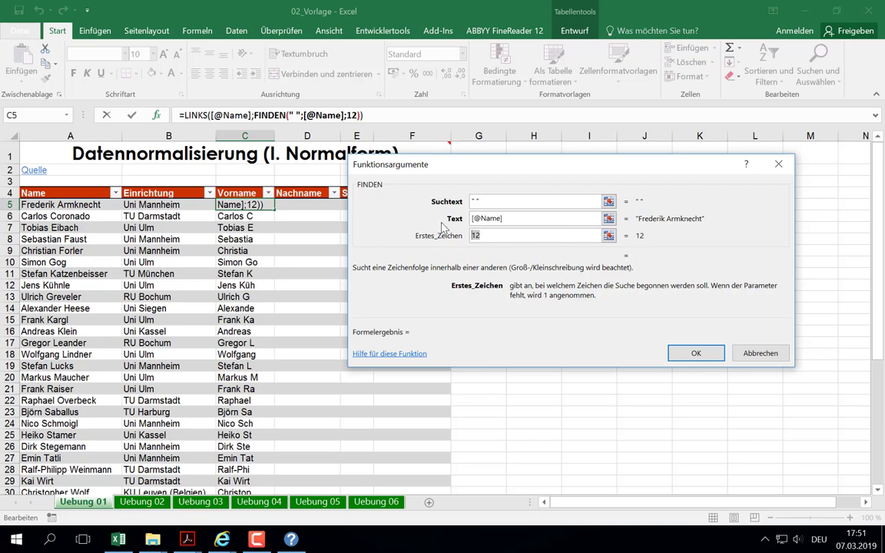
key(BackSpace)
key(BackSpace)
text(5)
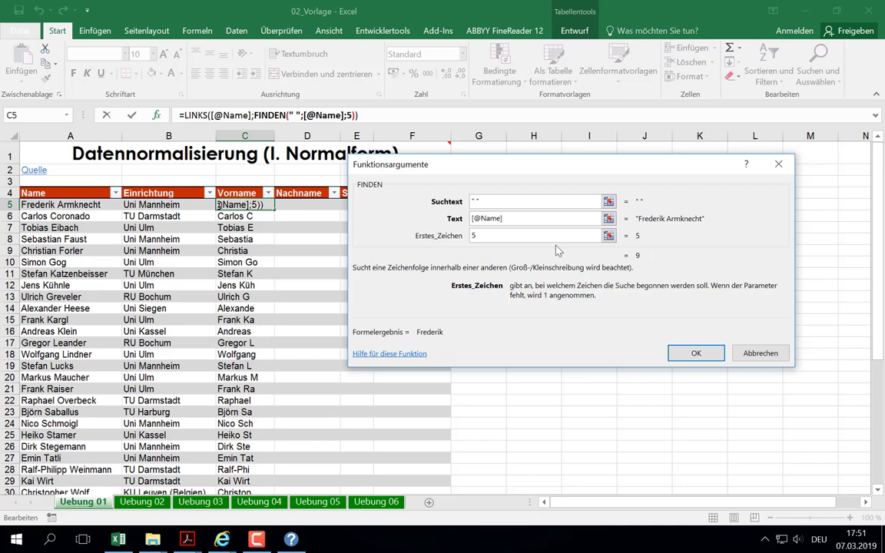
key(BackSpace)
text(6)
text(10)
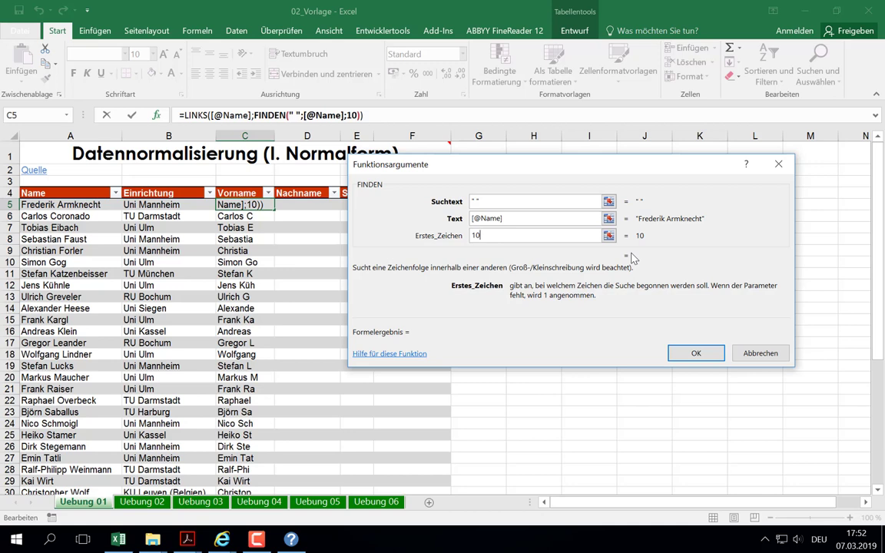
key(BackSpace)
key(BackSpace)
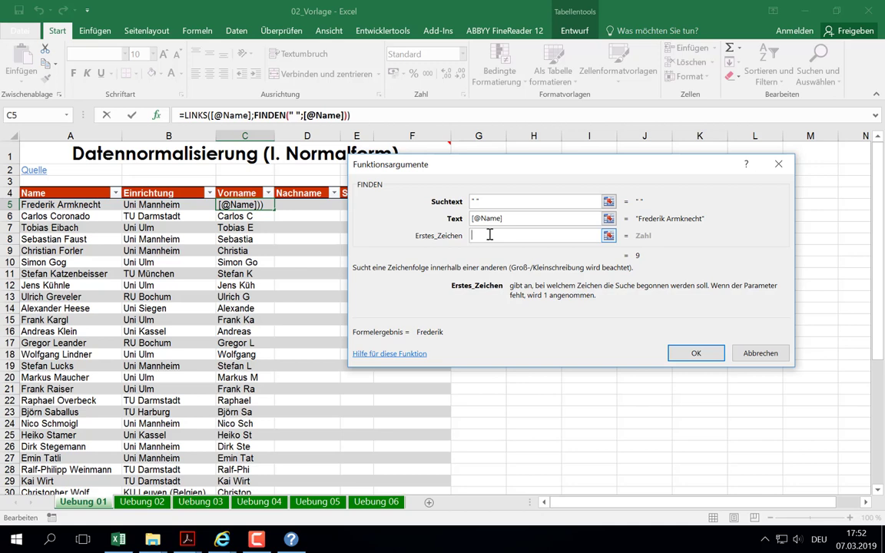
Test 'null' as start position, delete it, and return to the LINKS arguments
text(null)
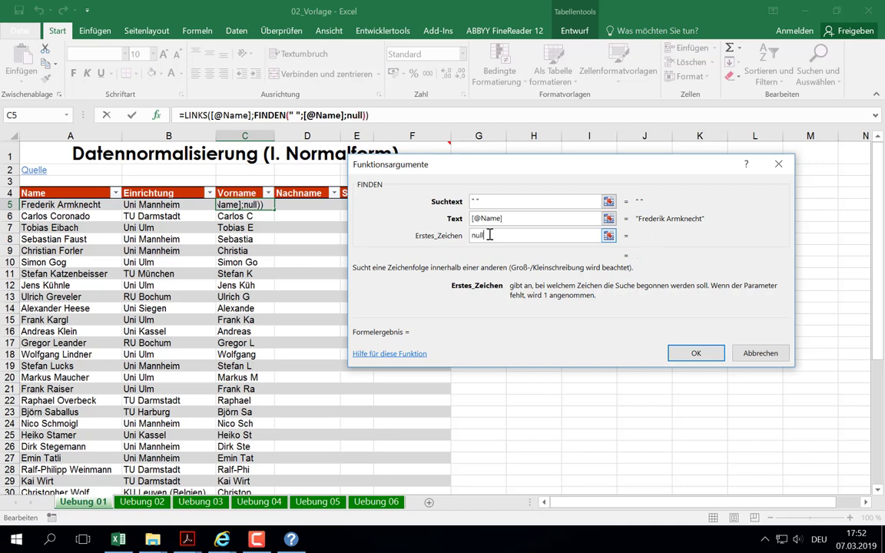
drag(554, 236, 443, 233)
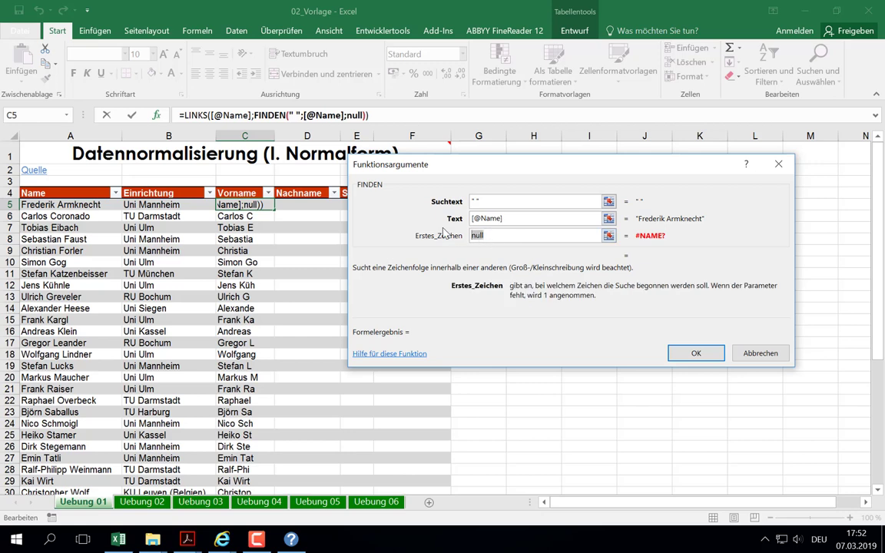
key(BackSpace)
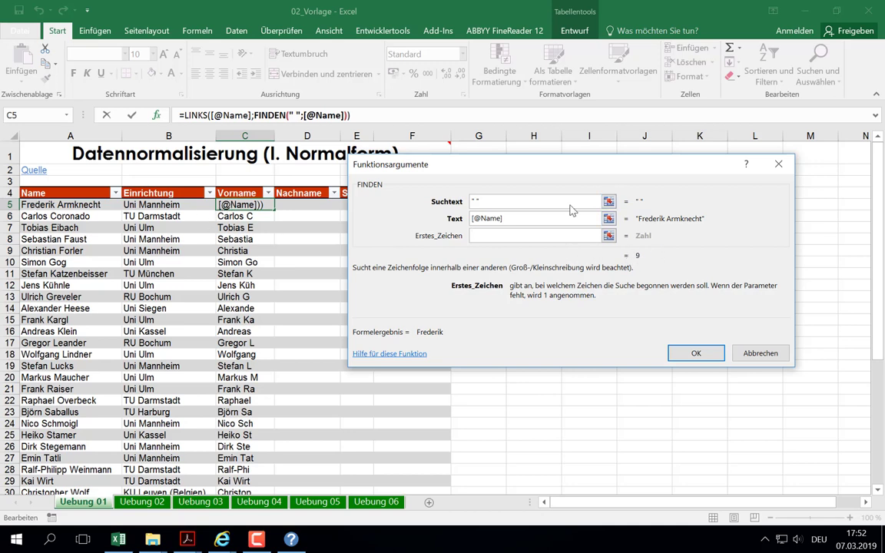
click(191, 114)
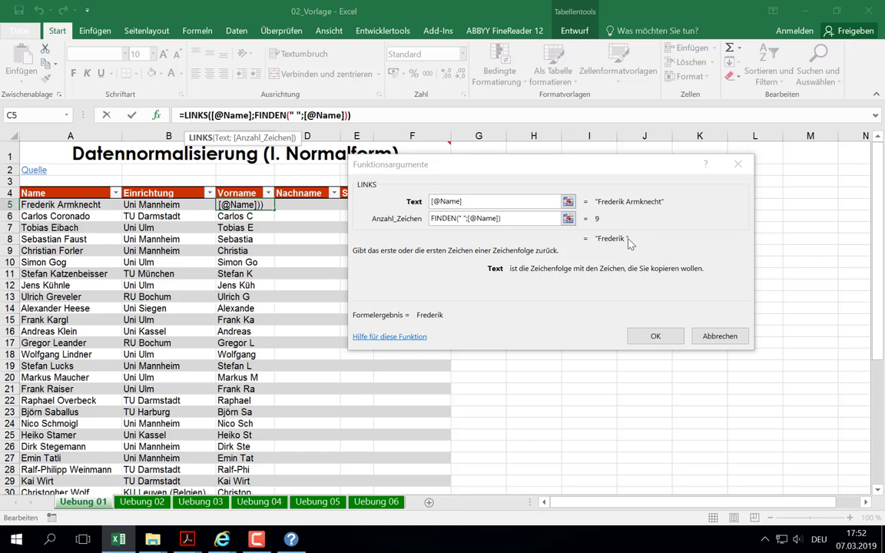
click(538, 219)
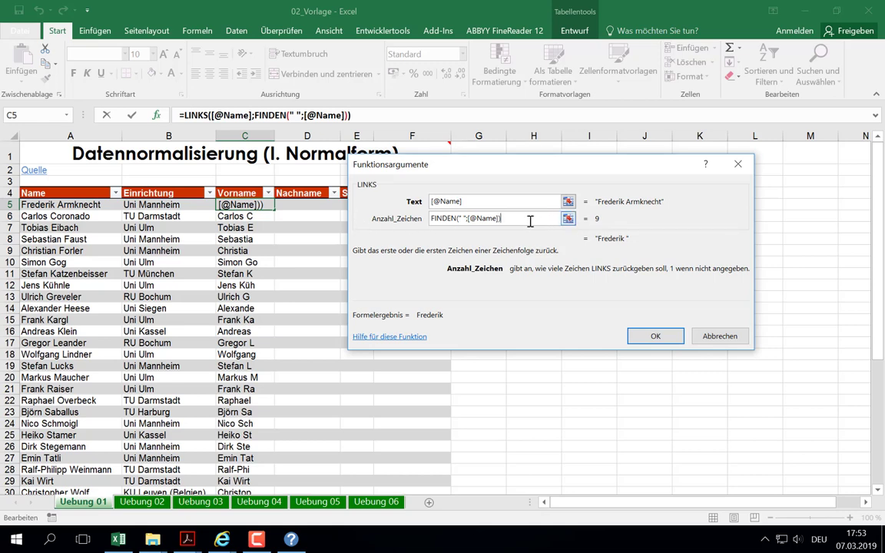
text(-1)
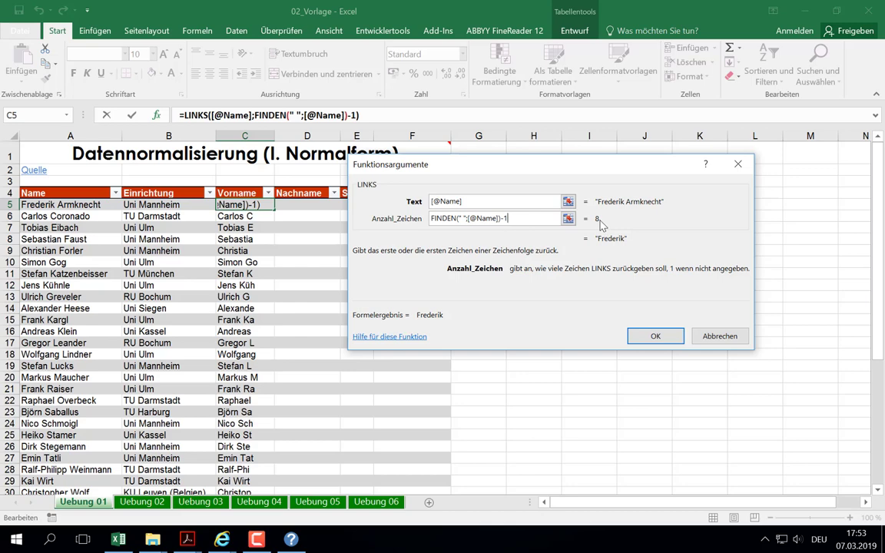
click(654, 335)
scroll(361, 315, down, 2)
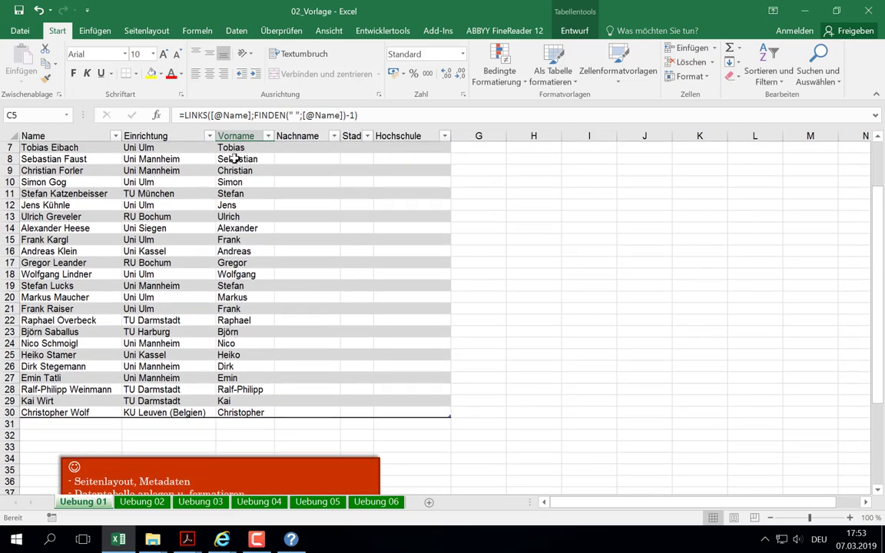
scroll(234, 365, up, 2)
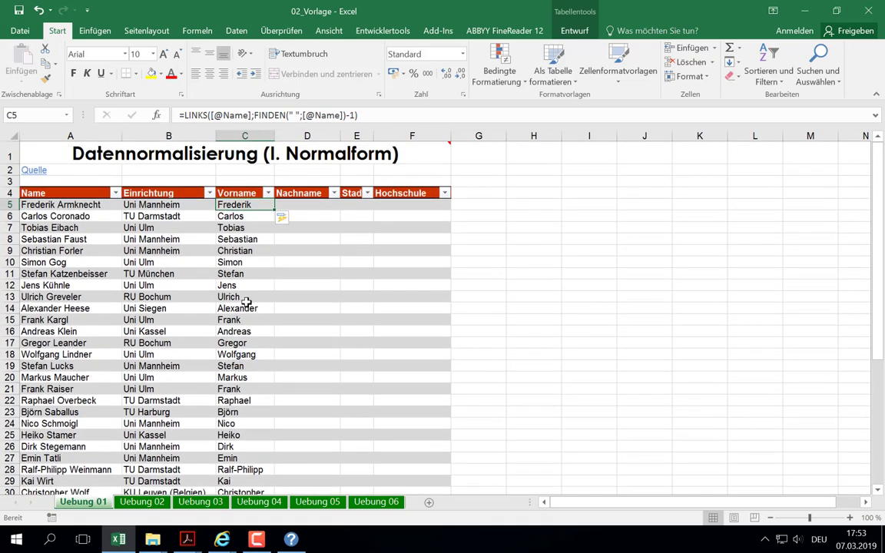
click(239, 298)
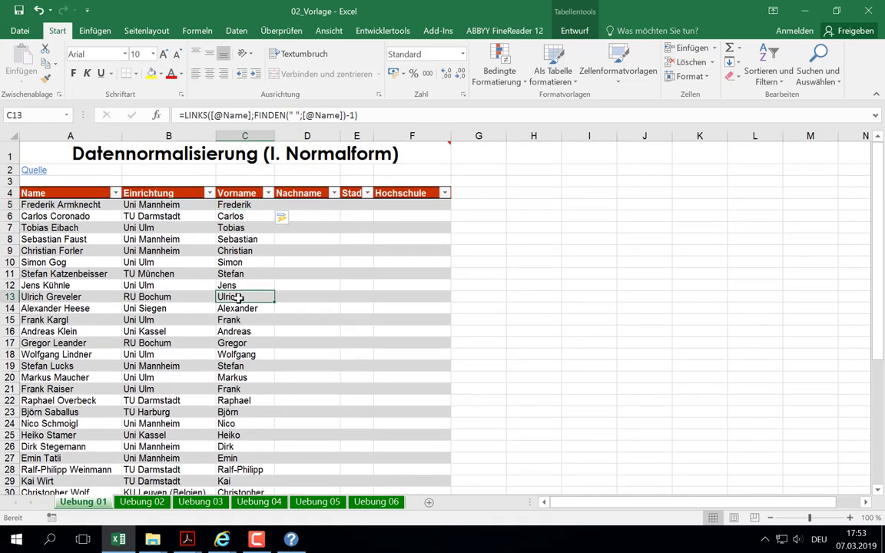
click(176, 115)
click(157, 115)
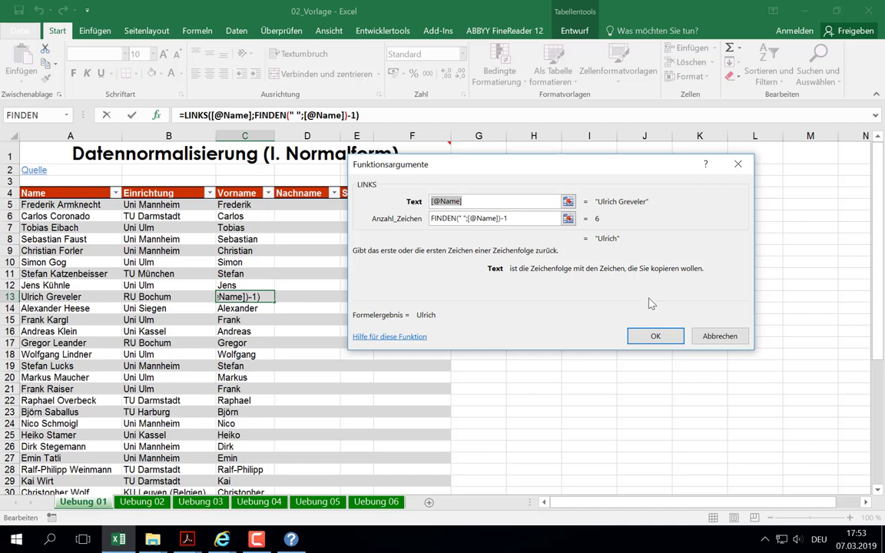
click(653, 336)
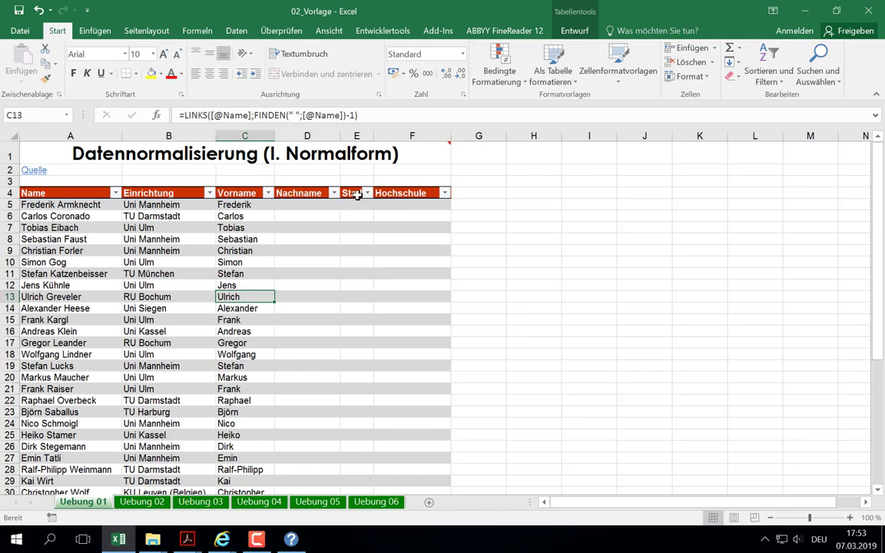
click(412, 204)
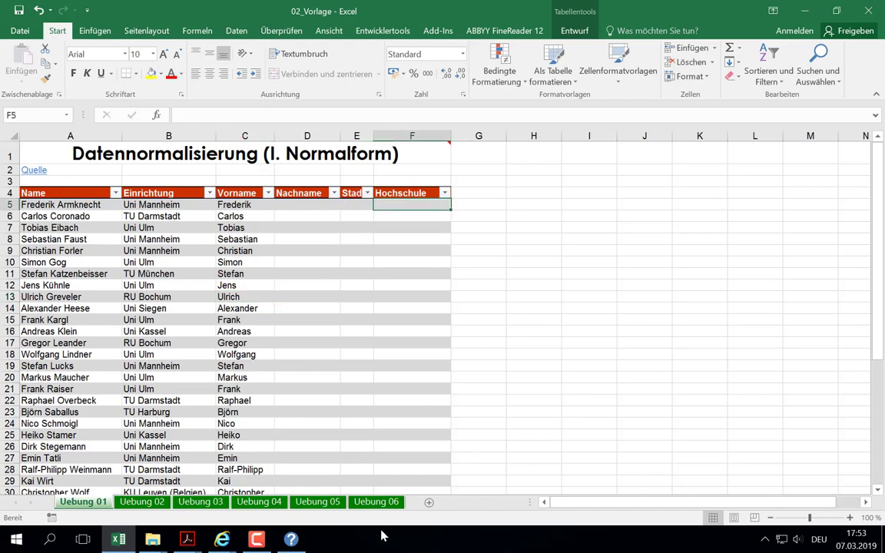
Start a RECHTS formula in D5 with the Name cell A5 as its text
click(257, 542)
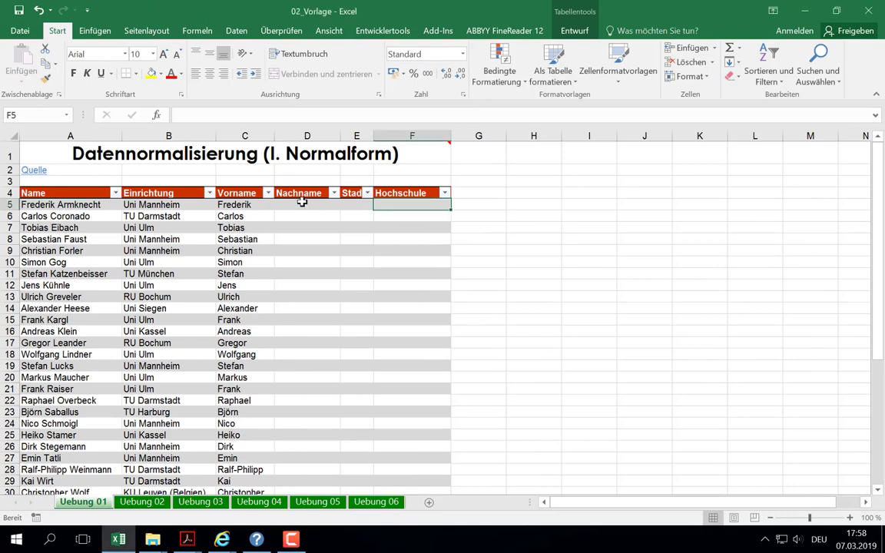
click(301, 205)
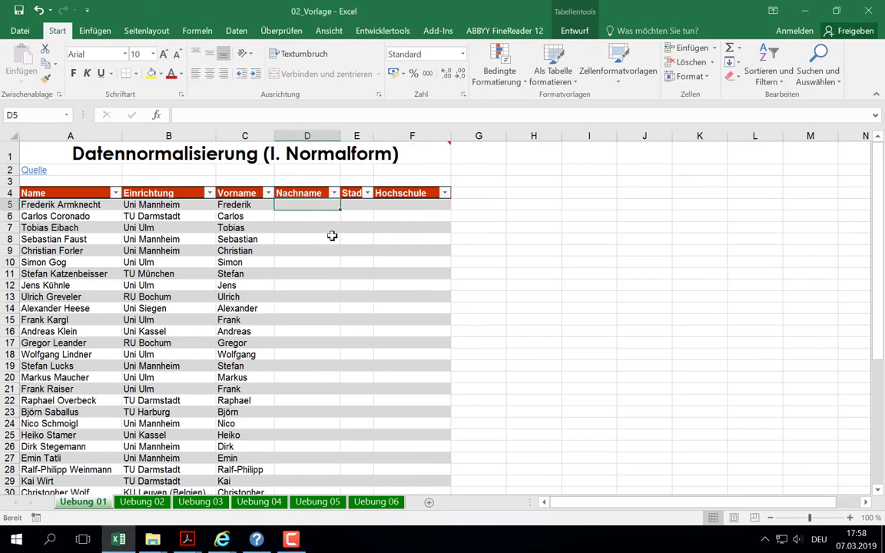
click(197, 31)
click(145, 64)
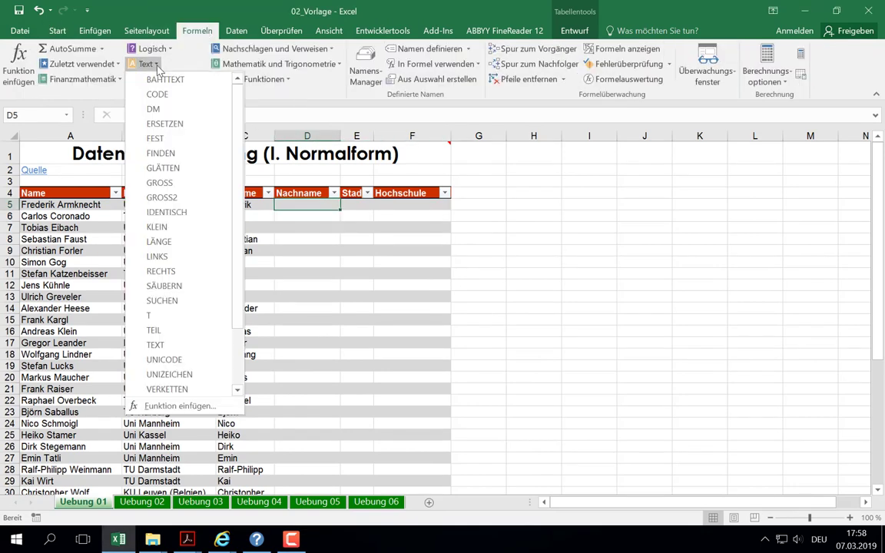
click(166, 271)
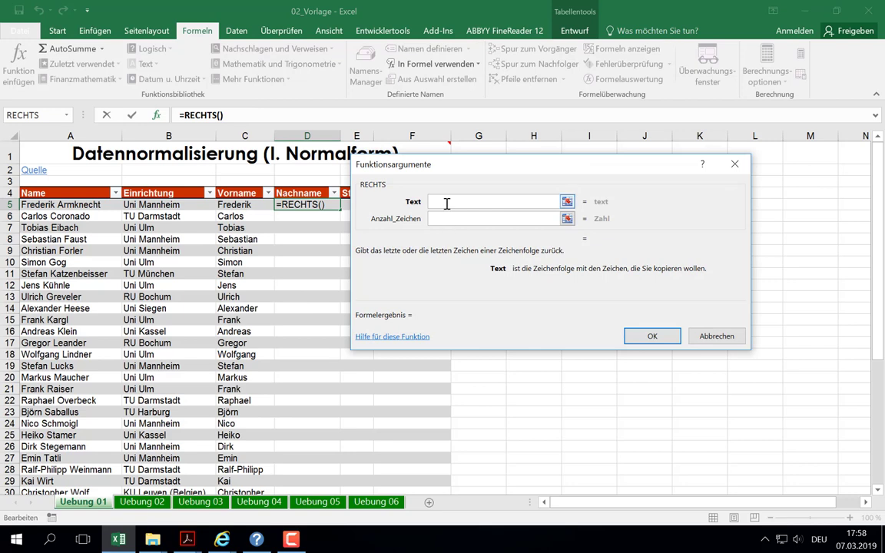
click(45, 204)
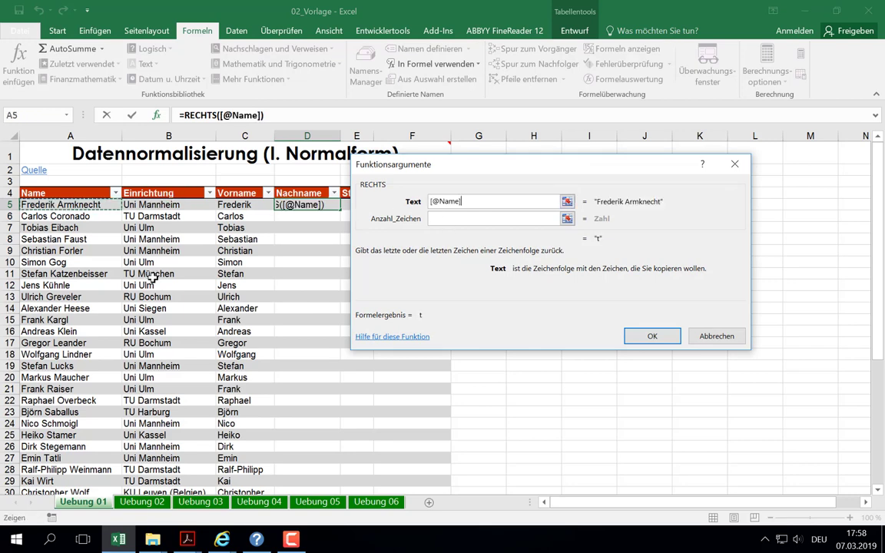
click(439, 219)
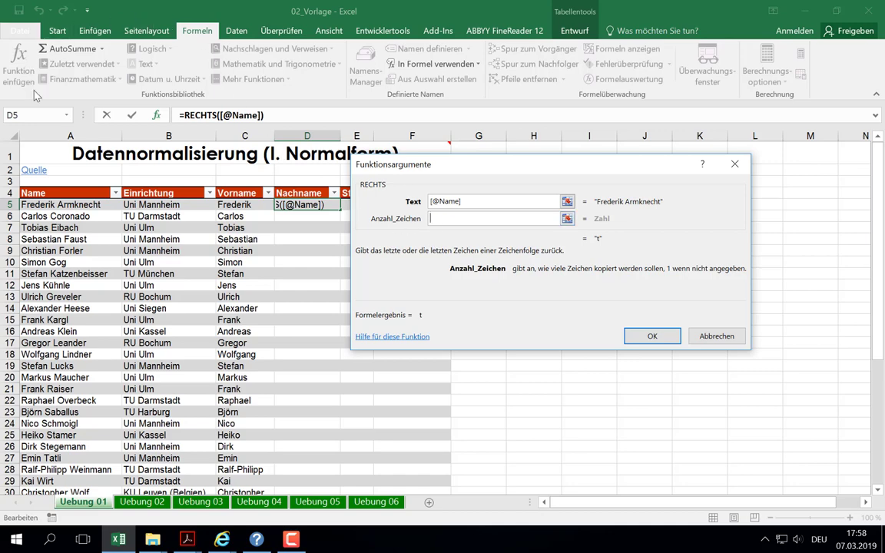
click(67, 115)
click(38, 142)
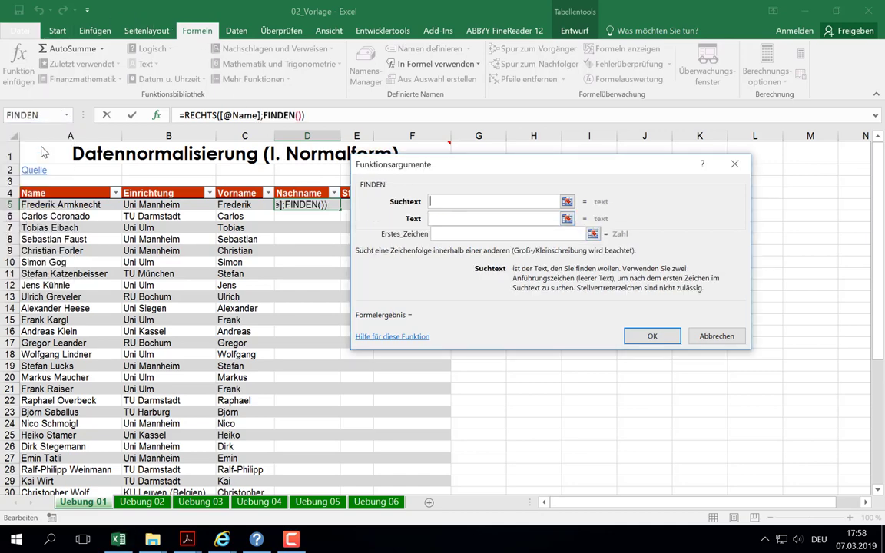
text(" ")
click(437, 218)
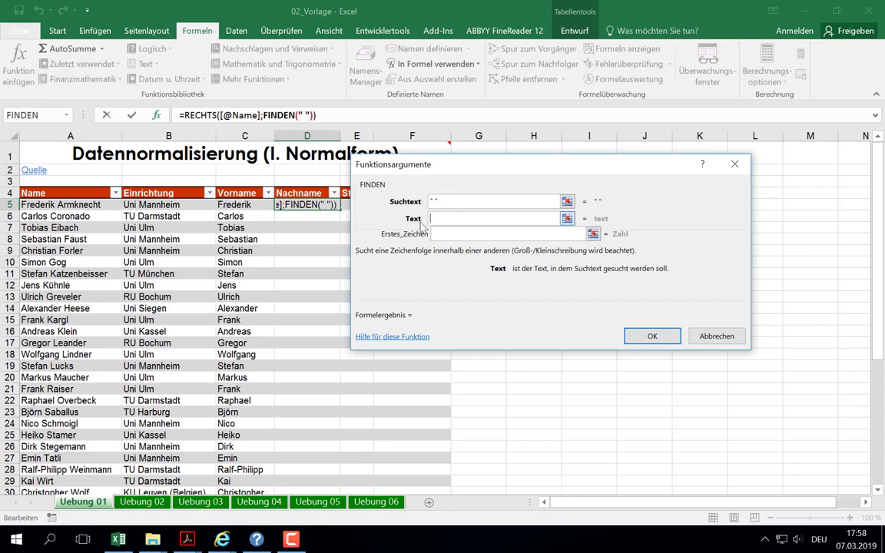
click(63, 204)
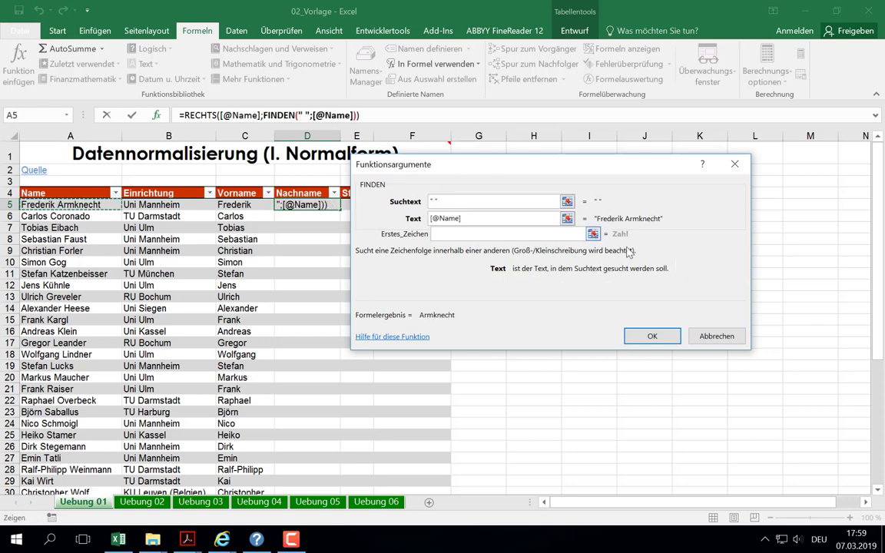
click(467, 200)
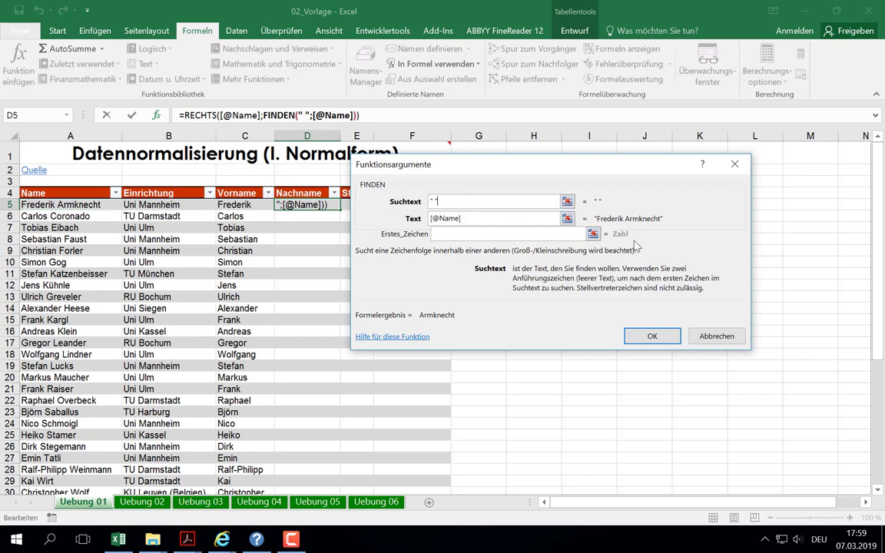
click(186, 115)
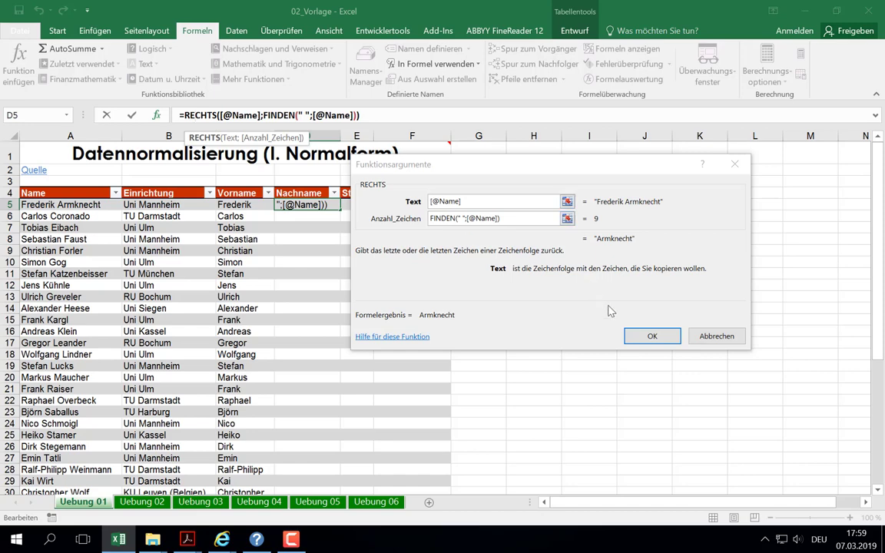
click(644, 336)
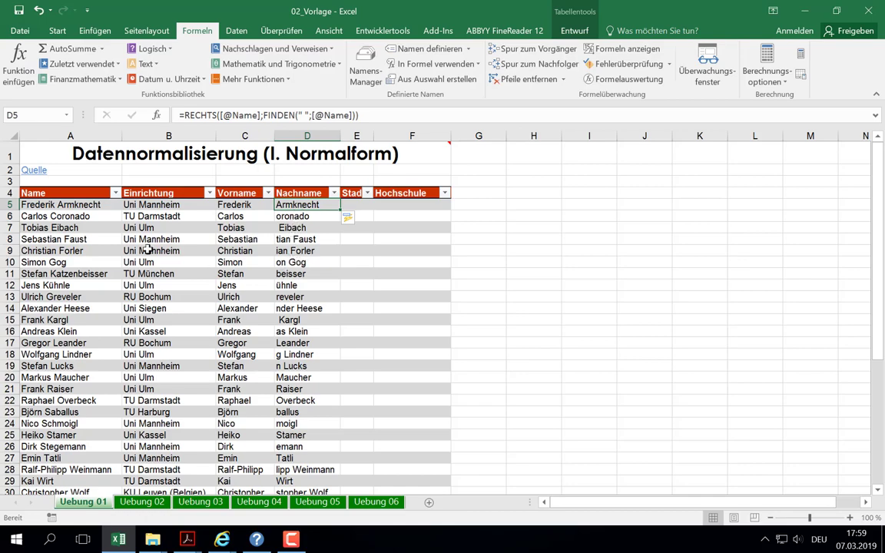
Launch Snipping Tool via search 'sn' and capture the full name in cell A5
scroll(133, 226, up, 10)
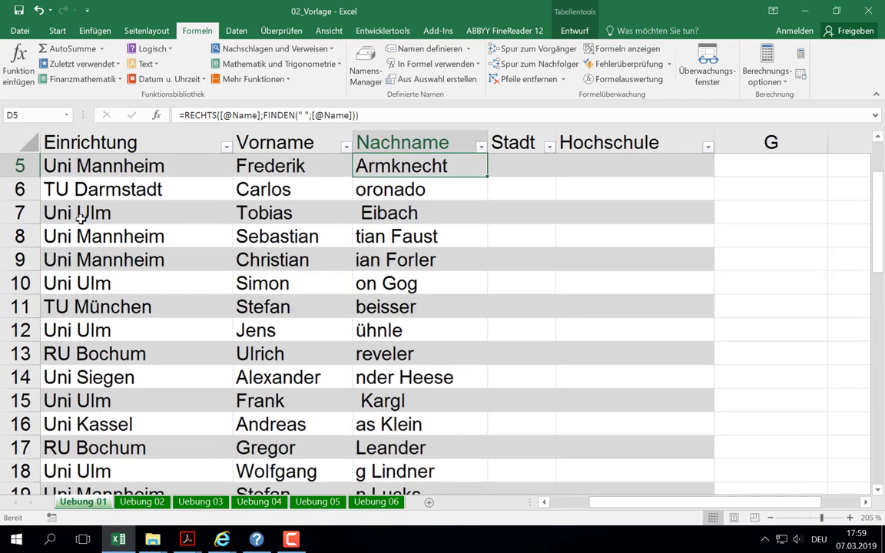
scroll(150, 233, up, 2)
scroll(205, 282, left, 1)
scroll(206, 283, up, 1)
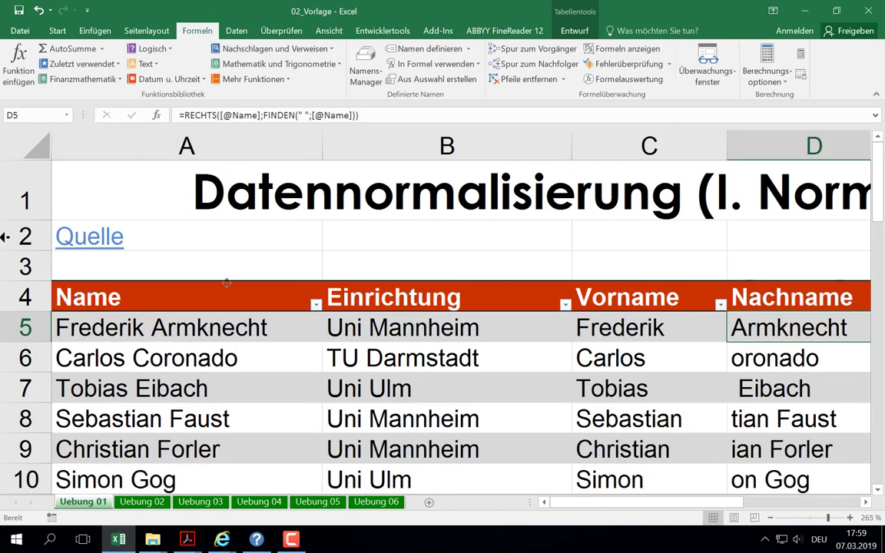
click(50, 540)
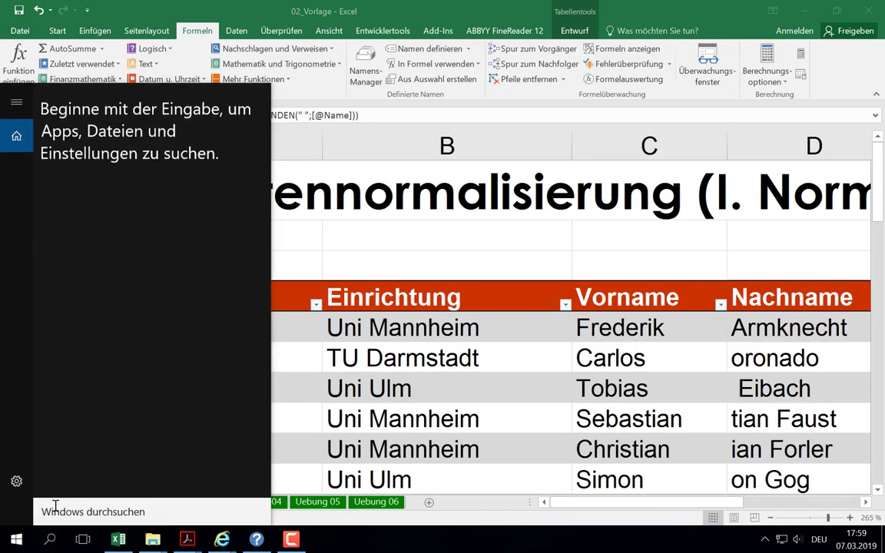
text(sn)
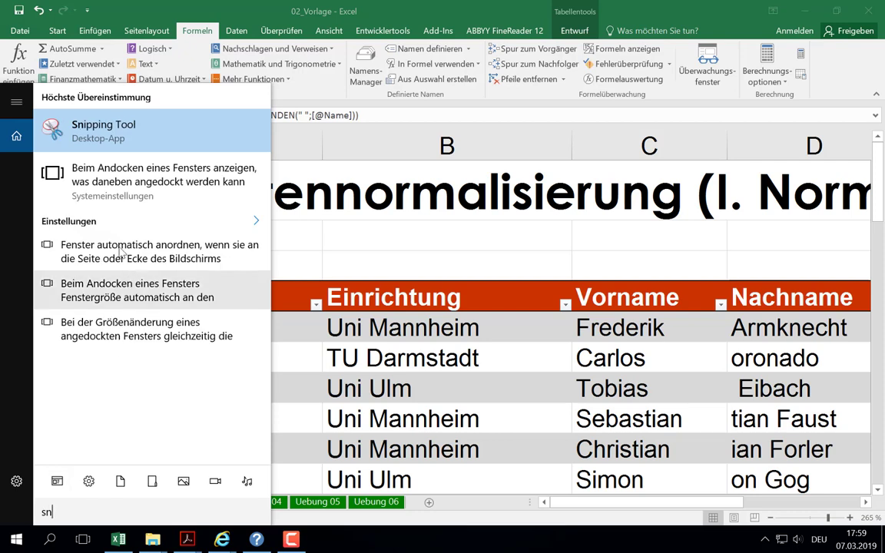
click(92, 133)
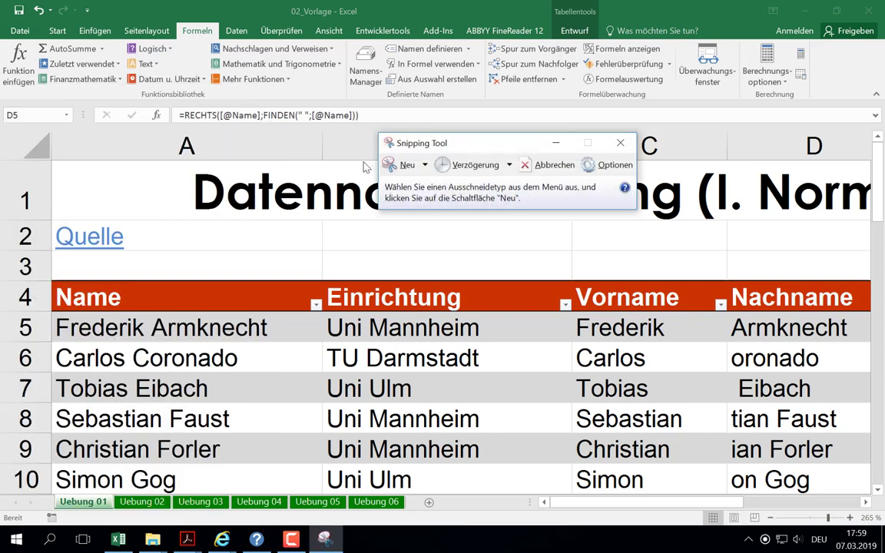
key(ctrl+n)
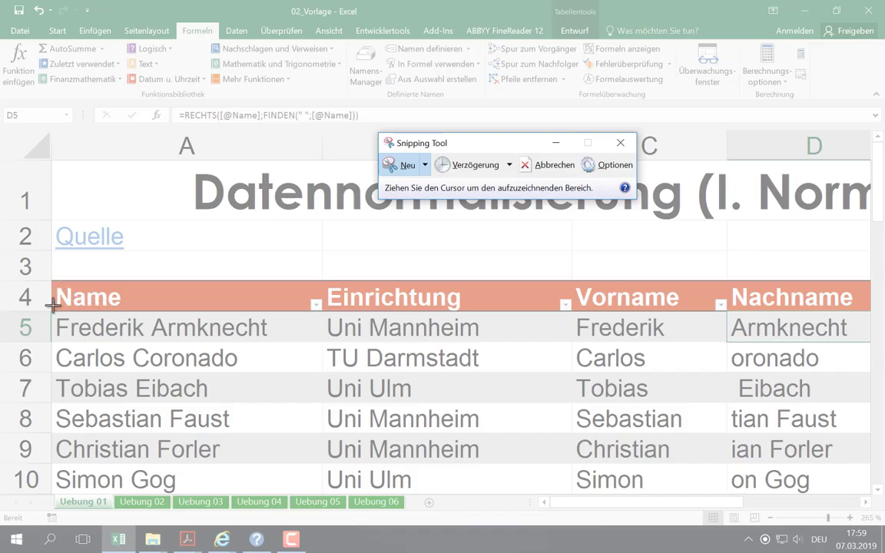
mouse_move(52, 307)
mouse_down()
mouse_move(212, 351)
mouse_move(302, 349)
mouse_up()
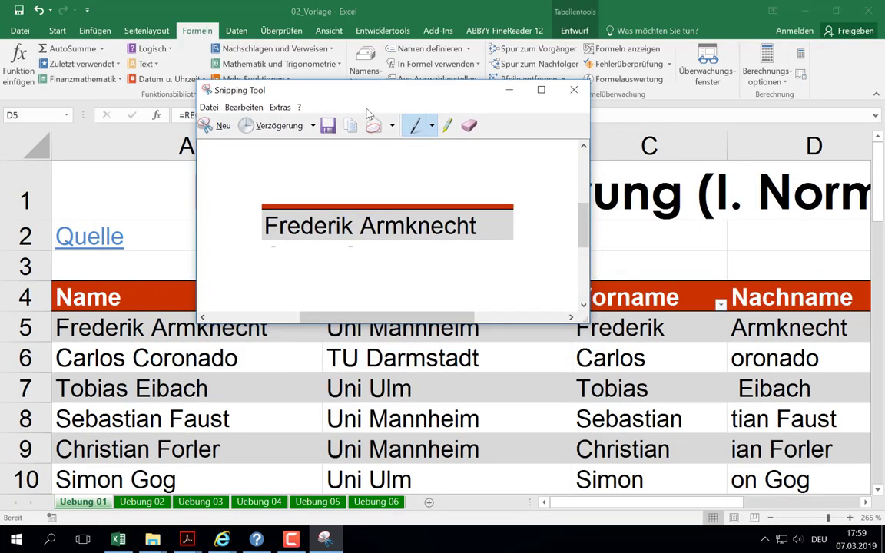
Underline the surname in red and the first name in blue
click(431, 125)
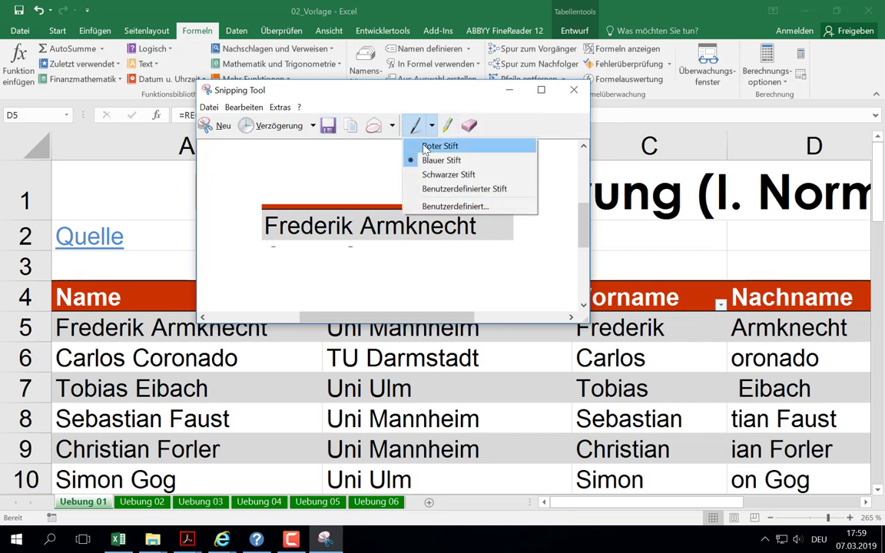
click(442, 145)
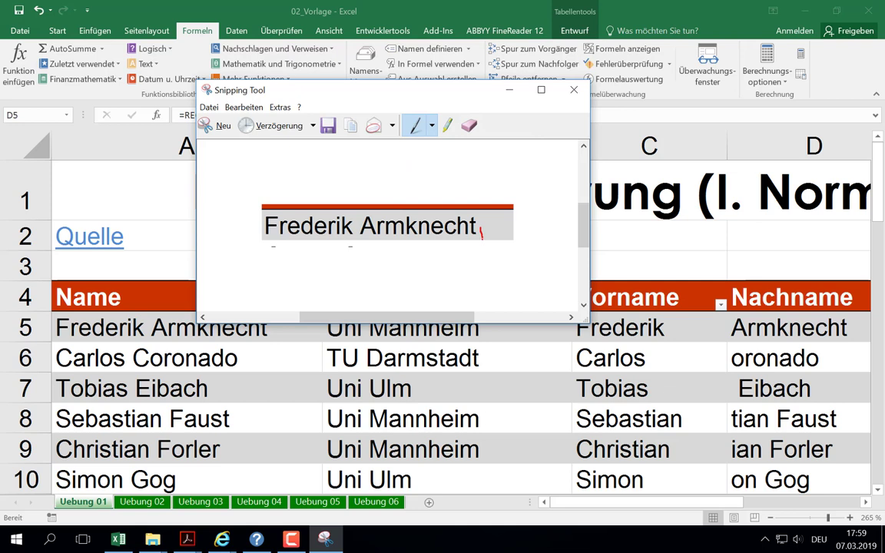
drag(482, 232, 434, 237)
click(432, 125)
click(472, 159)
drag(319, 251, 266, 247)
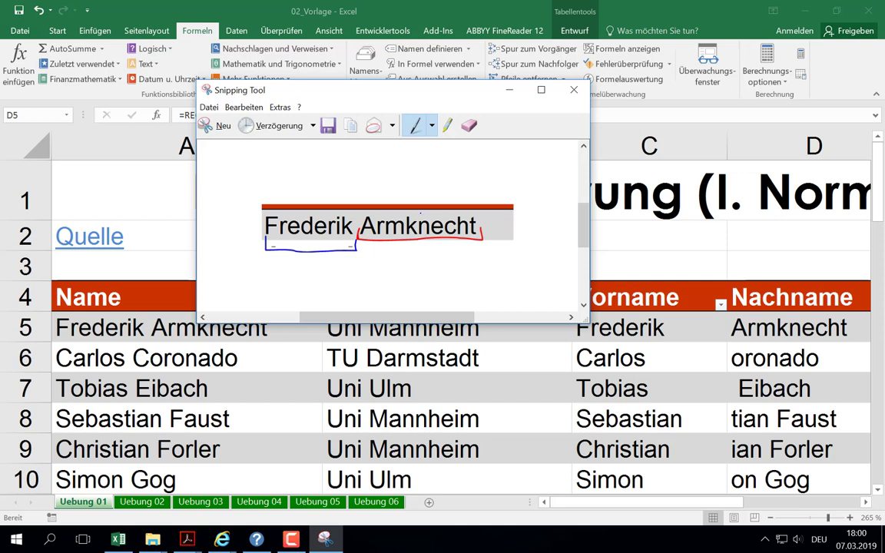
Draw a black bracket under the whole name with a small L mark
click(432, 126)
click(430, 175)
drag(265, 278, 425, 288)
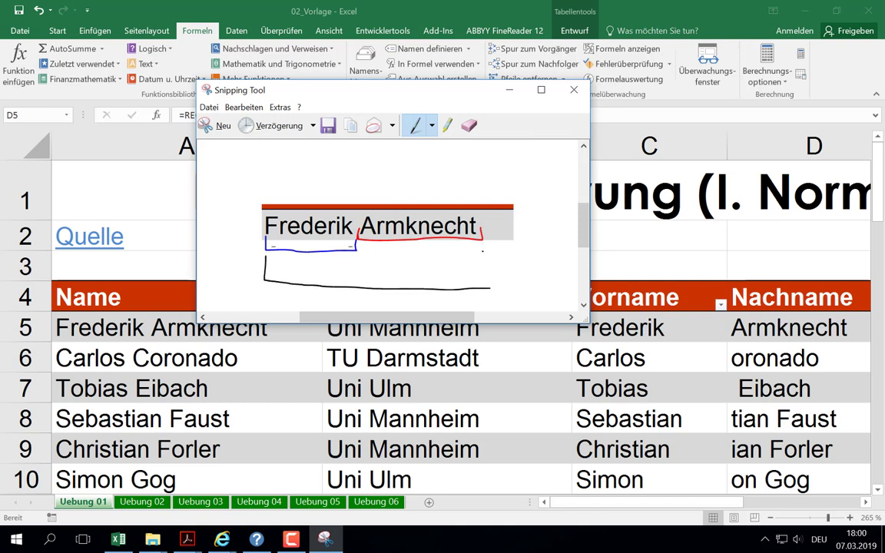
drag(483, 244, 482, 284)
drag(351, 278, 374, 281)
Write a red L and F above the name, then minimize Snipping Tool
click(432, 125)
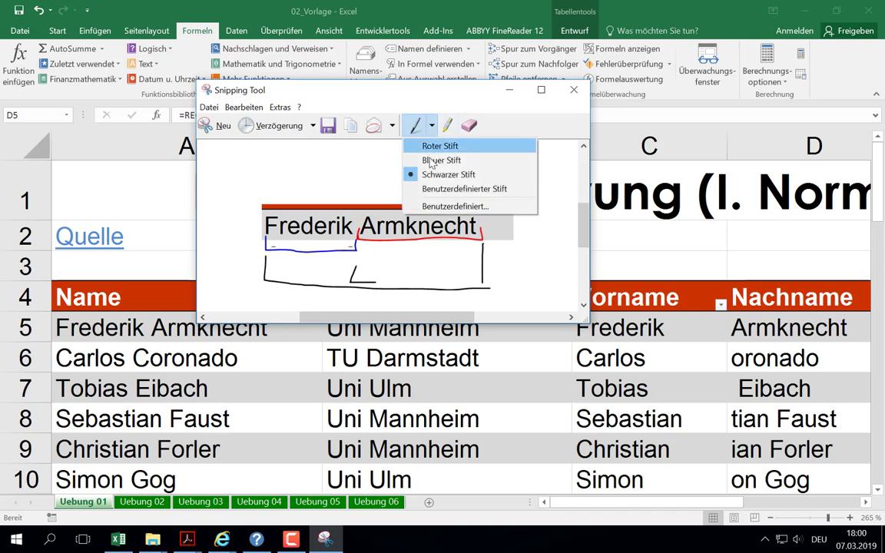
click(439, 146)
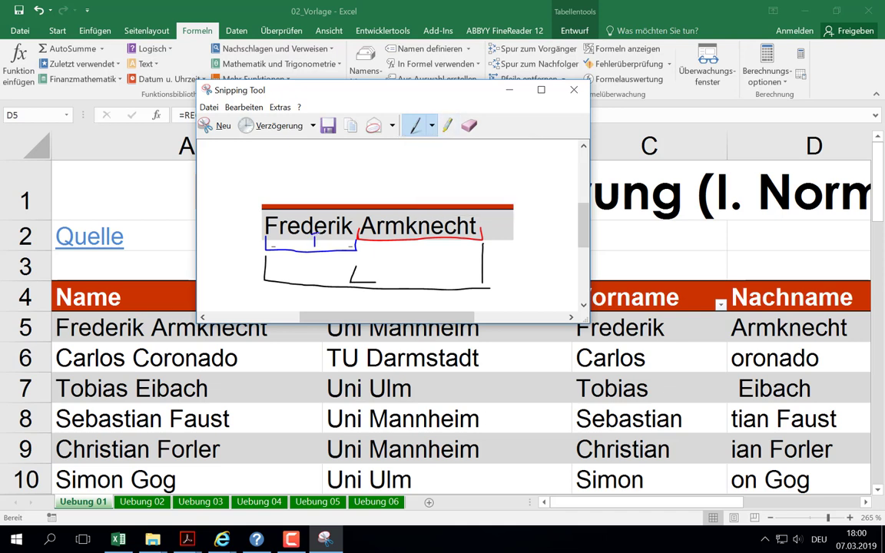
click(432, 127)
click(439, 144)
drag(346, 164, 370, 180)
drag(420, 152, 419, 180)
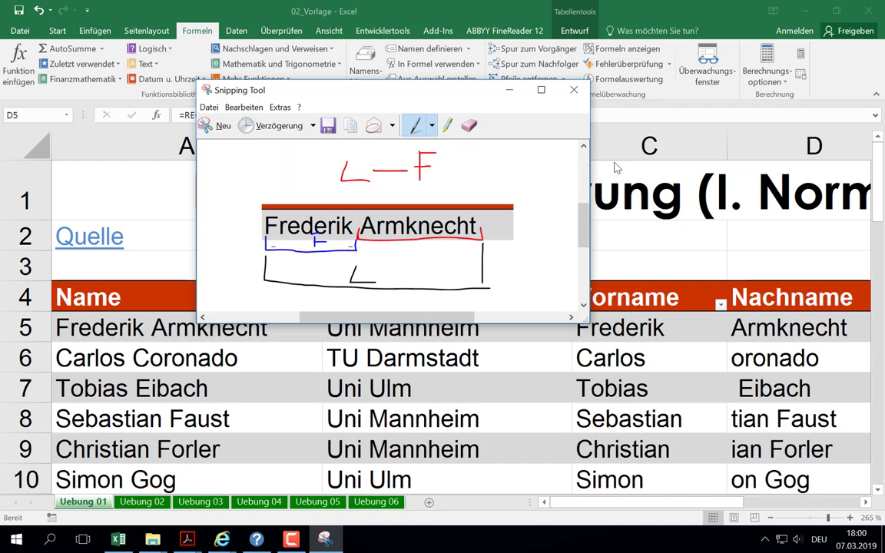
click(509, 90)
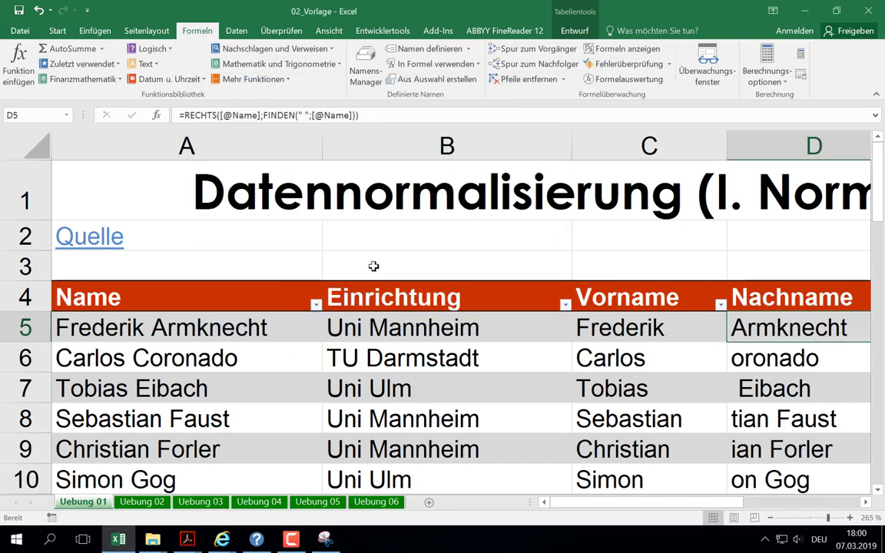
Reopen D5's RECHTS arguments and put a minus before FINDEN in Anzahl_Zeichen
ctrl+scroll(374, 266, down, 5)
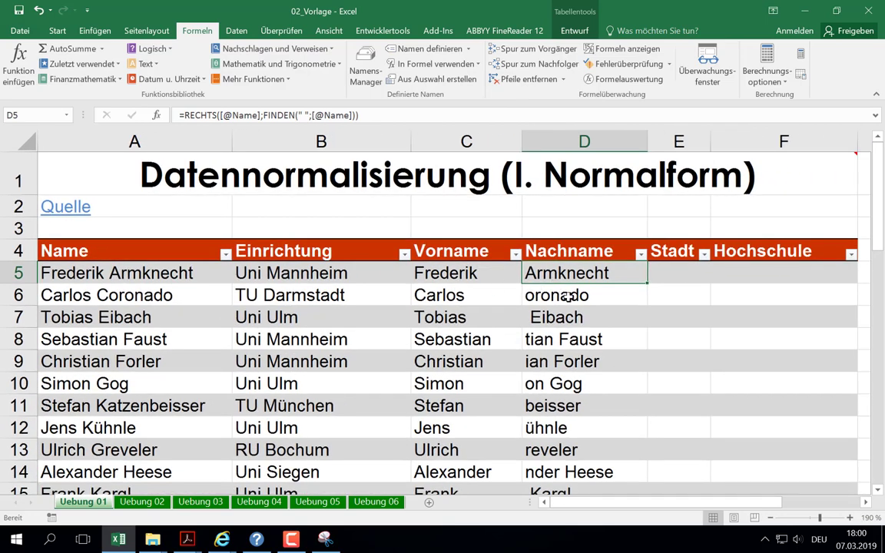
click(157, 117)
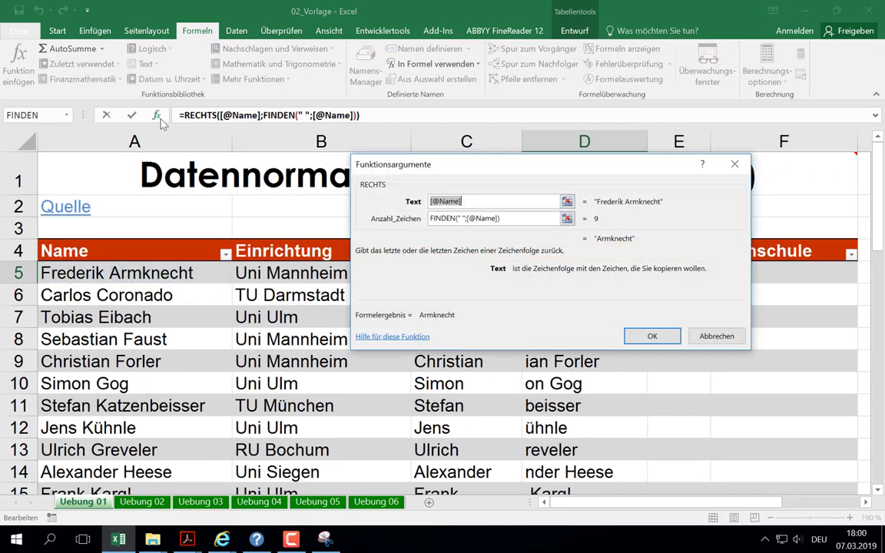
click(432, 219)
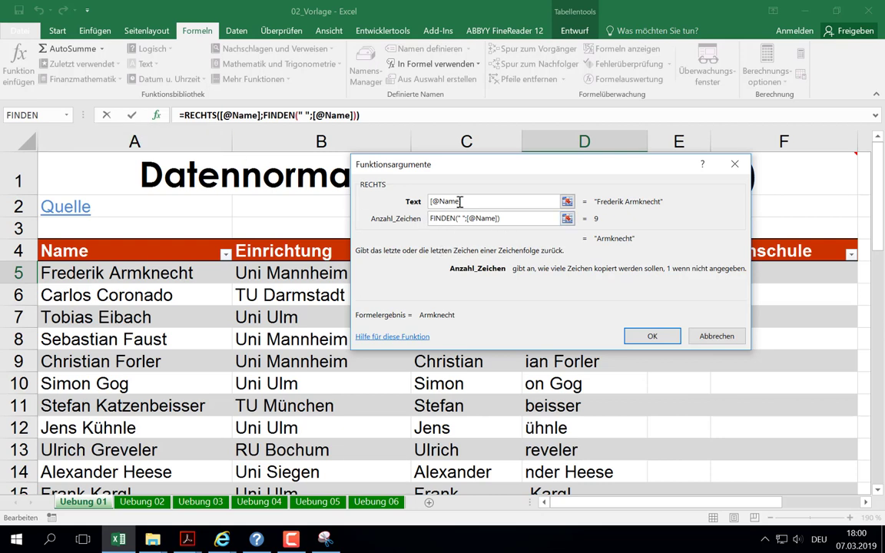
text(-)
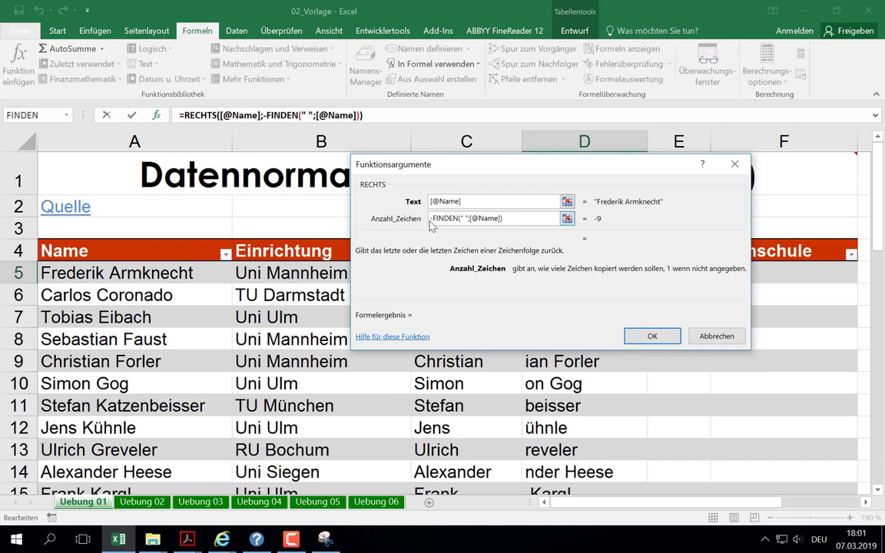
click(66, 115)
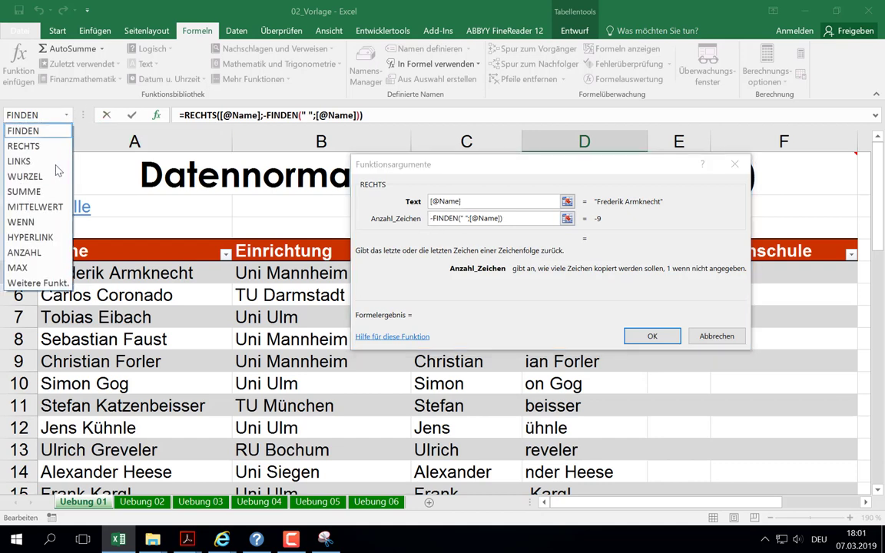
click(39, 283)
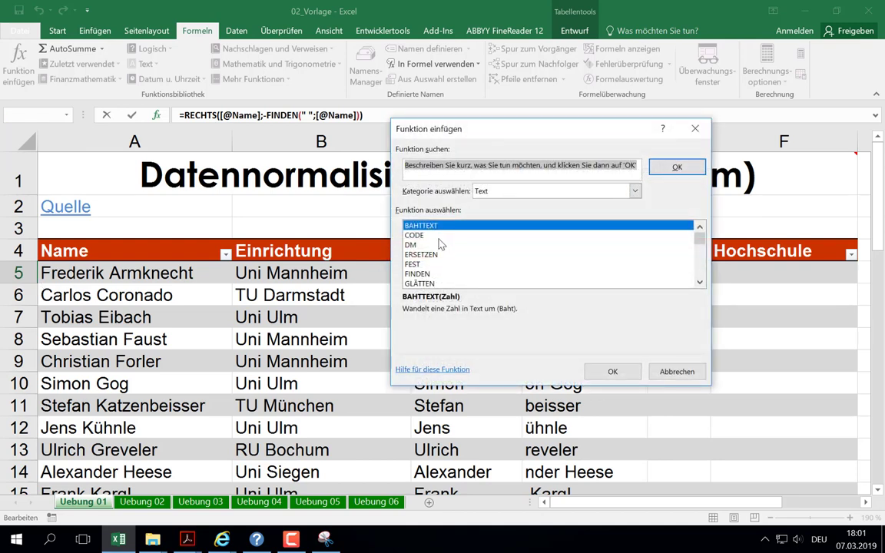
scroll(440, 244, down, 1)
scroll(438, 246, down, 1)
click(413, 274)
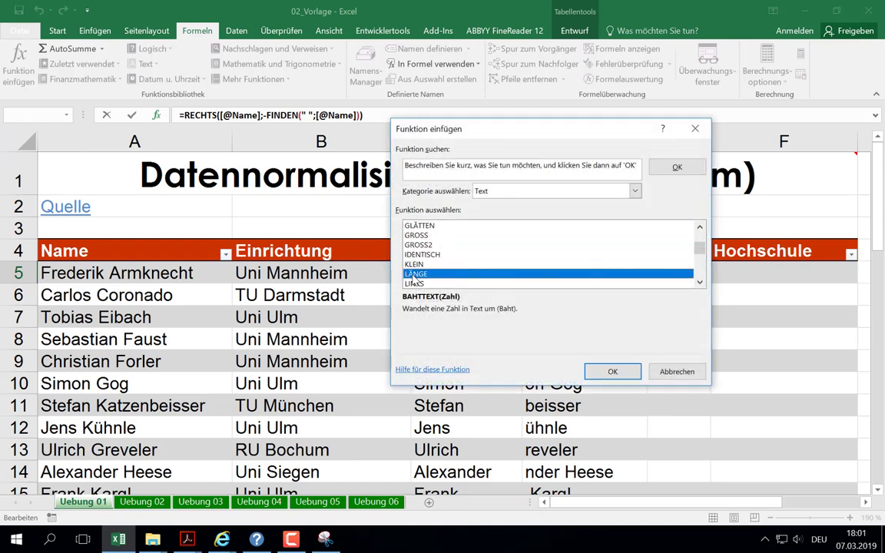
click(595, 372)
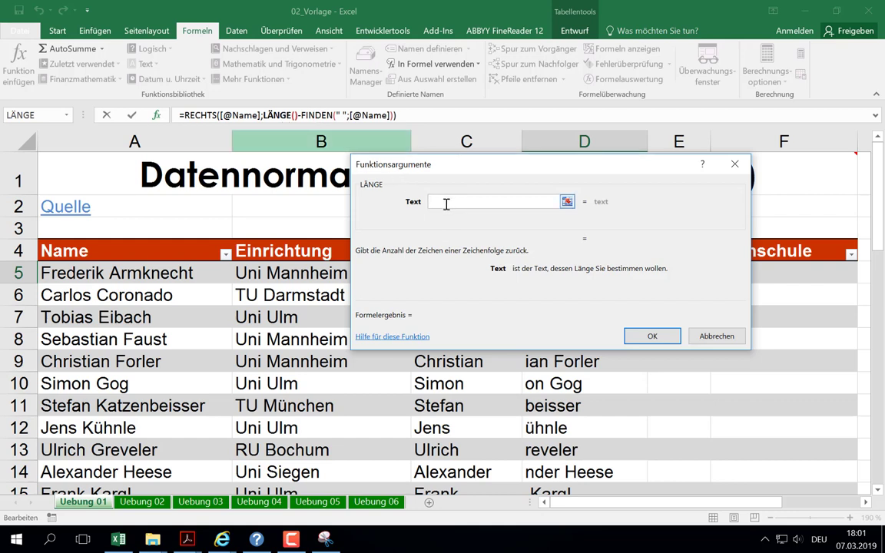
click(103, 272)
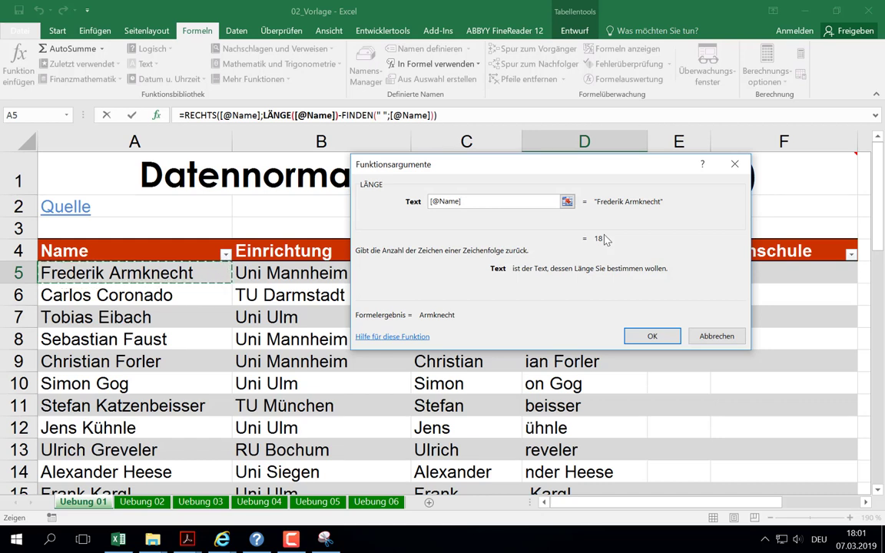
Return to RECHTS, glance at the annotated sketch, and confirm the Nachname formula
click(201, 115)
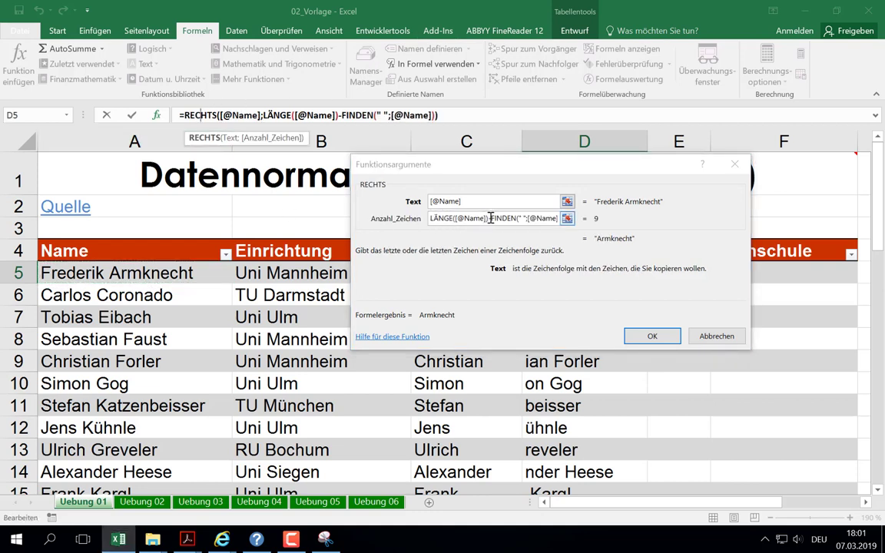
click(324, 539)
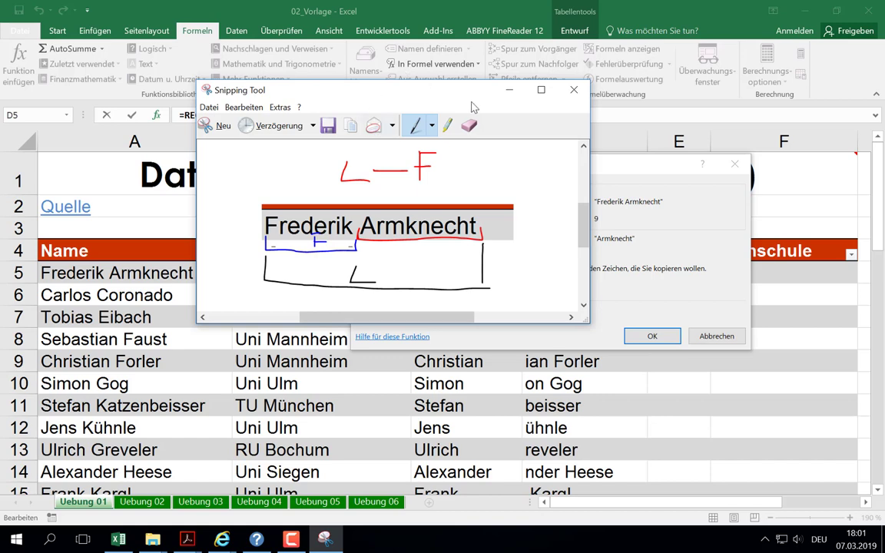
click(508, 90)
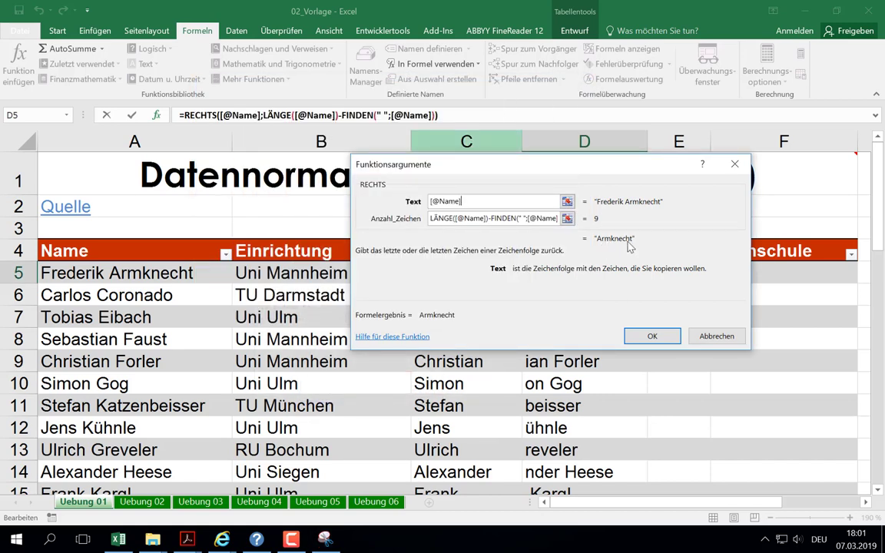
click(654, 337)
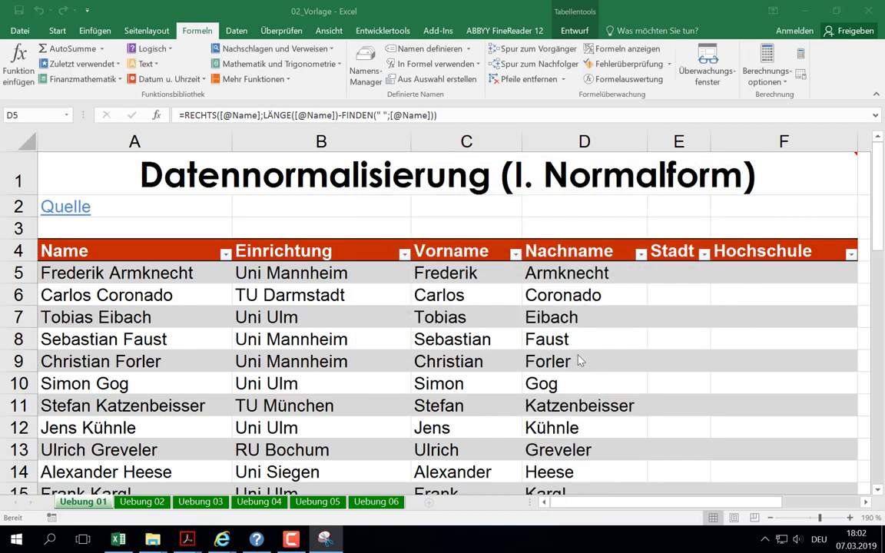
scroll(578, 353, down, 2)
scroll(578, 343, down, 3)
scroll(578, 344, down, 1)
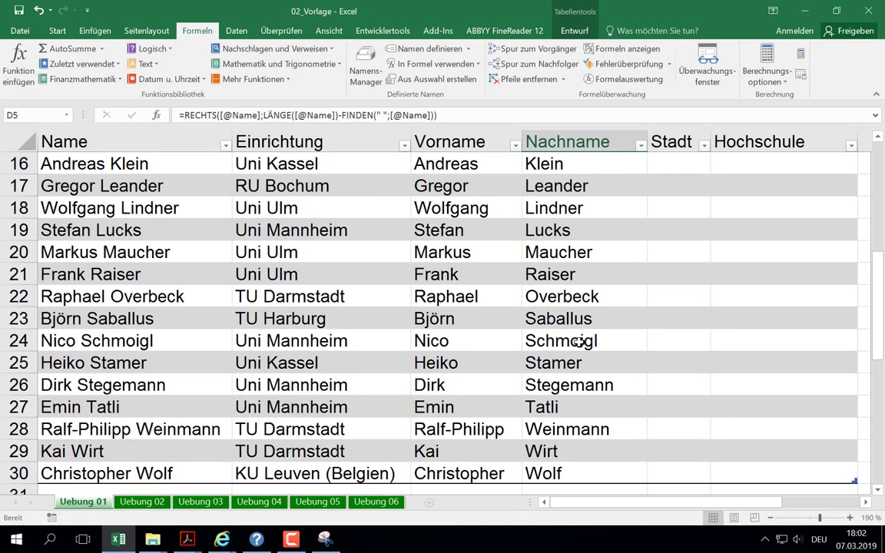
scroll(578, 342, down, 1)
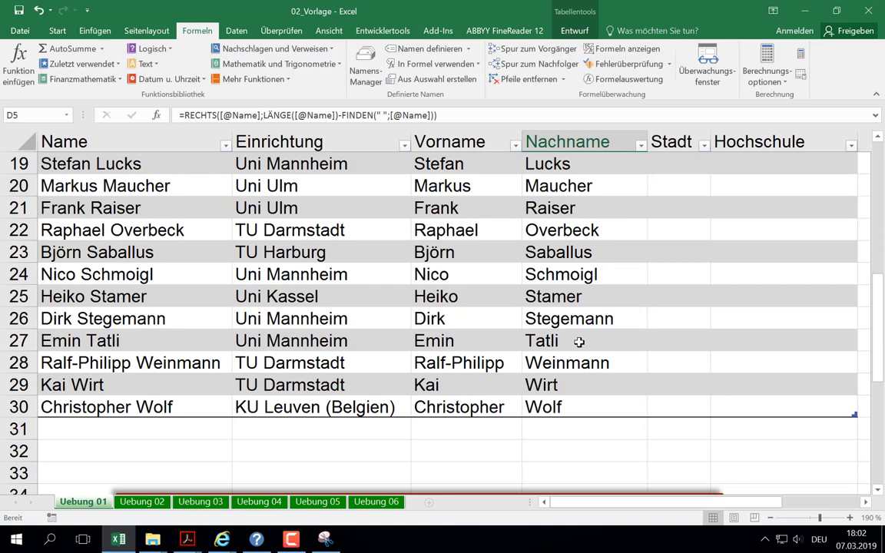
scroll(578, 341, up, 5)
scroll(578, 342, up, 1)
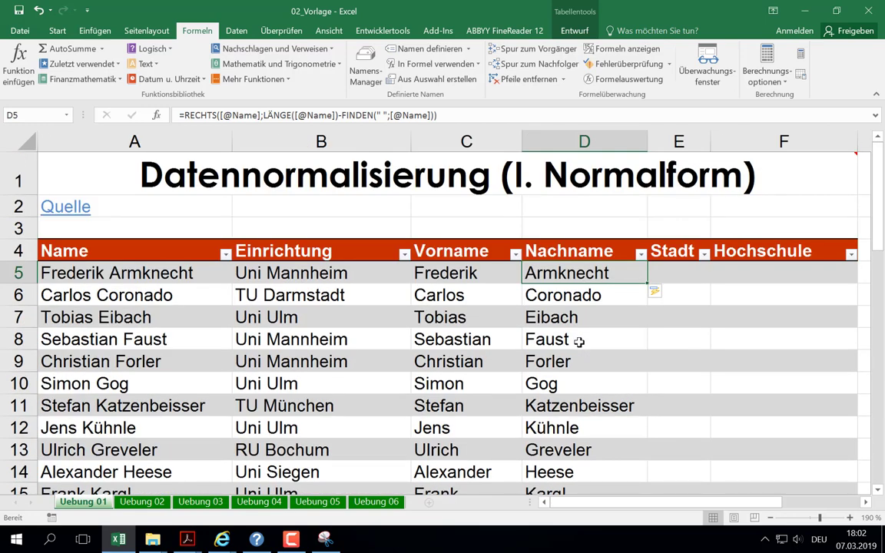